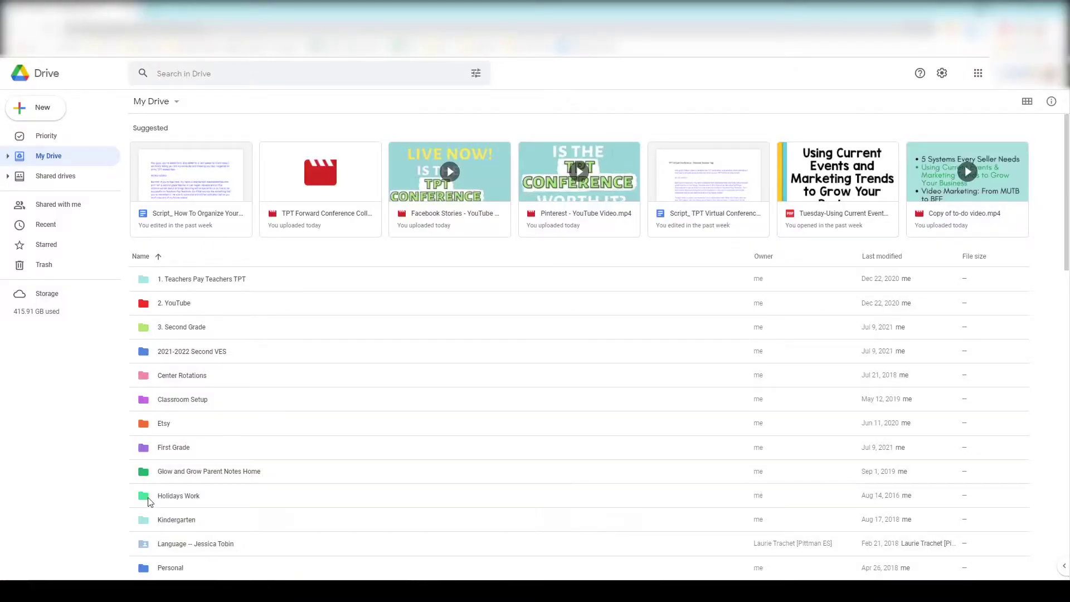
# Look through the full list of folders and loose files in My Drive.
pyautogui.scroll(-5, 210, 450)
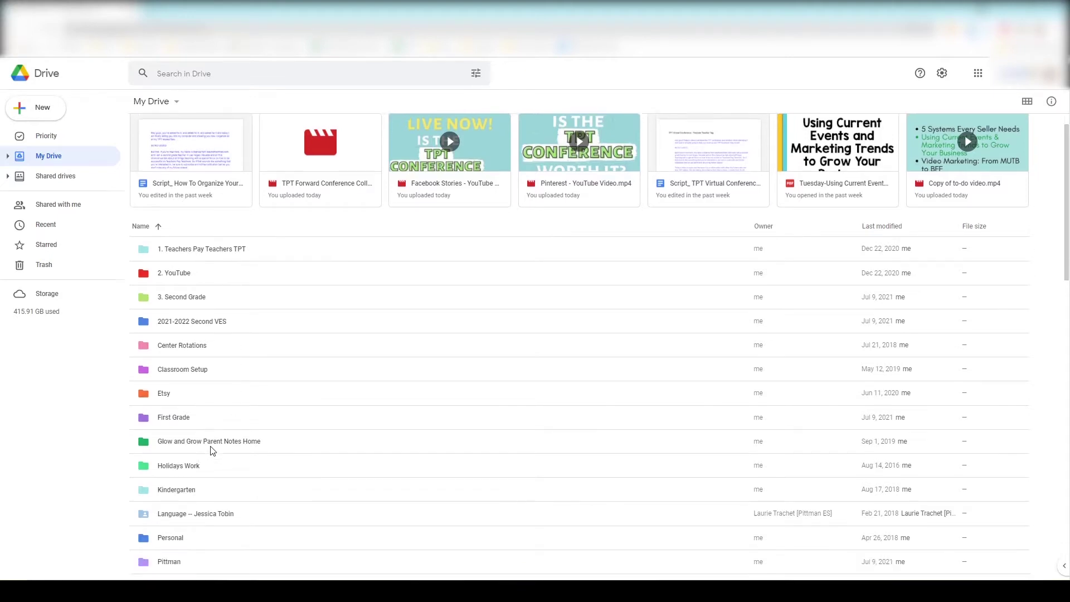
pyautogui.scroll(-3, 212, 450)
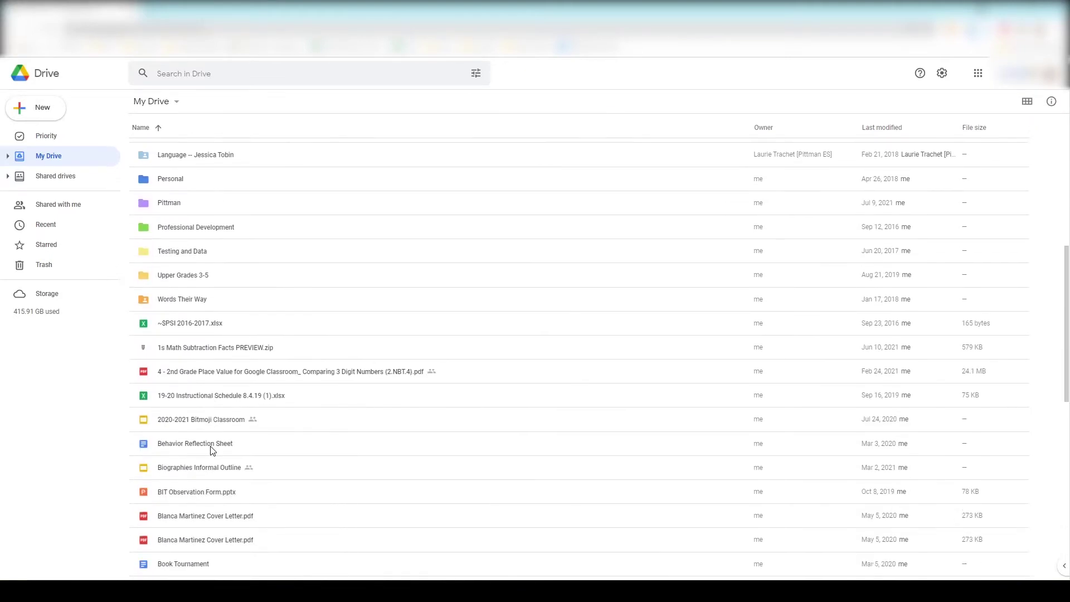
pyautogui.scroll(-1, 212, 450)
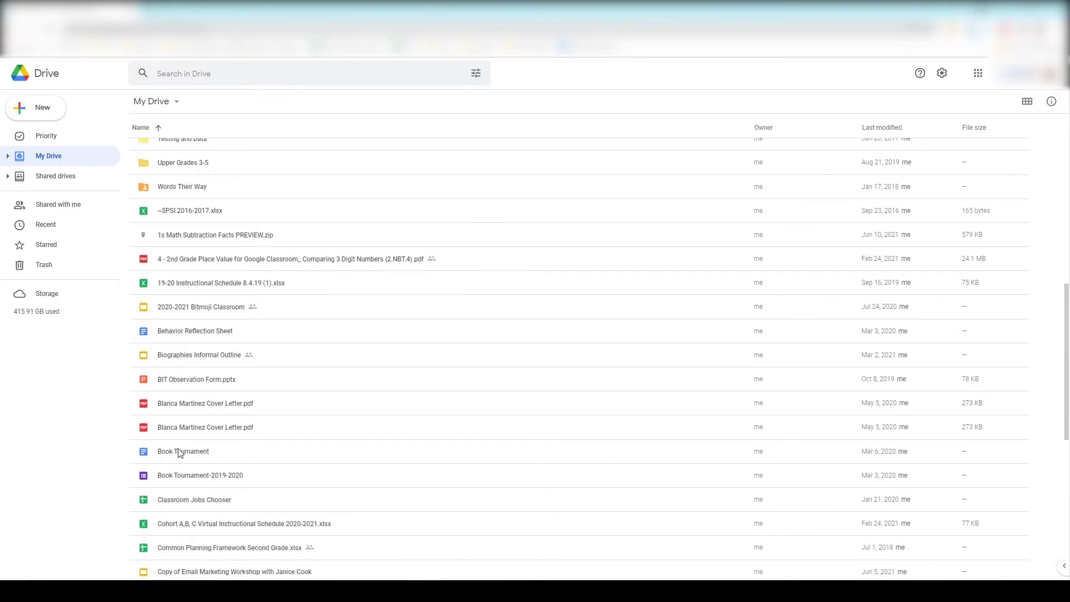
pyautogui.scroll(-5, 194, 527)
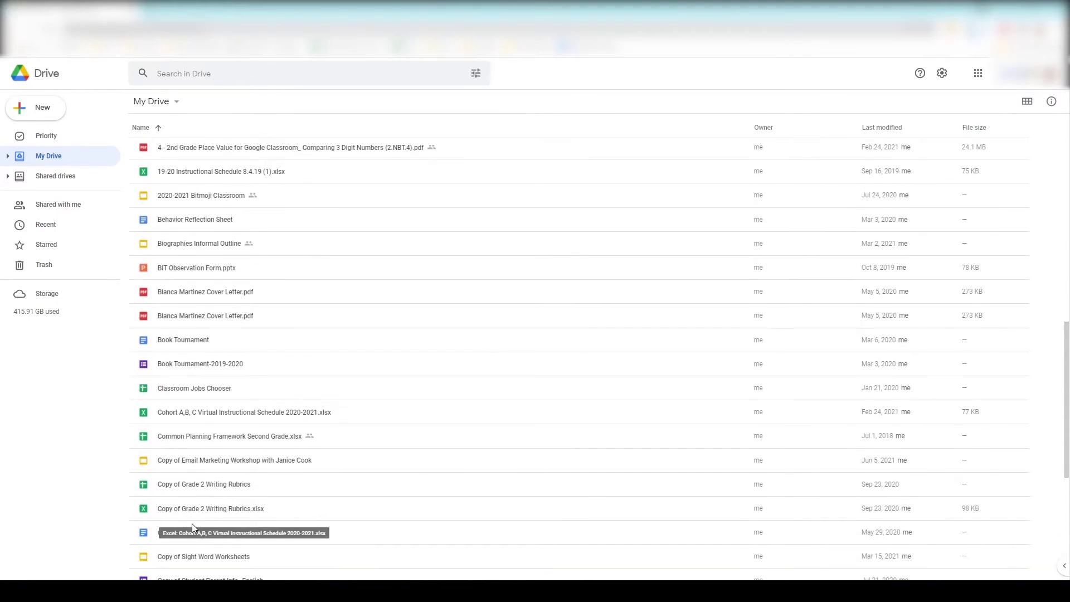
pyautogui.scroll(-8, 194, 528)
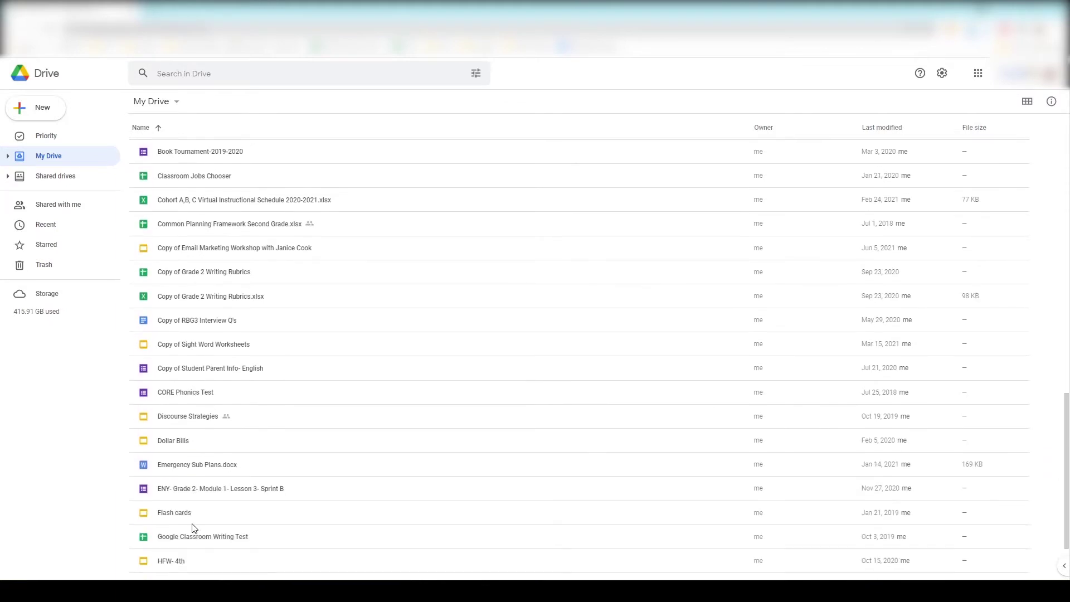
pyautogui.scroll(-8, 194, 527)
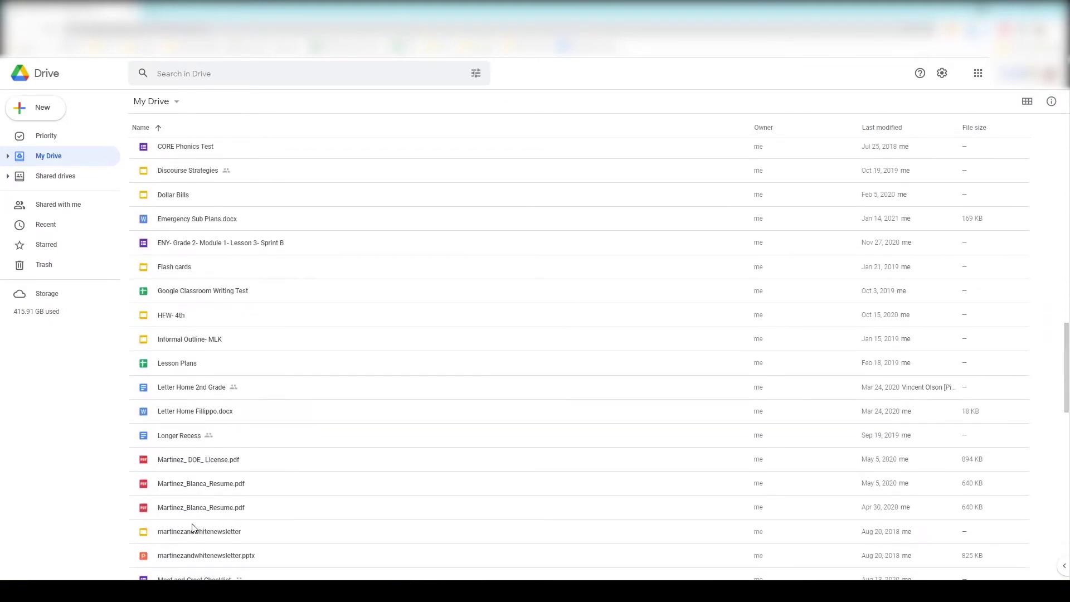
pyautogui.scroll(-3, 194, 527)
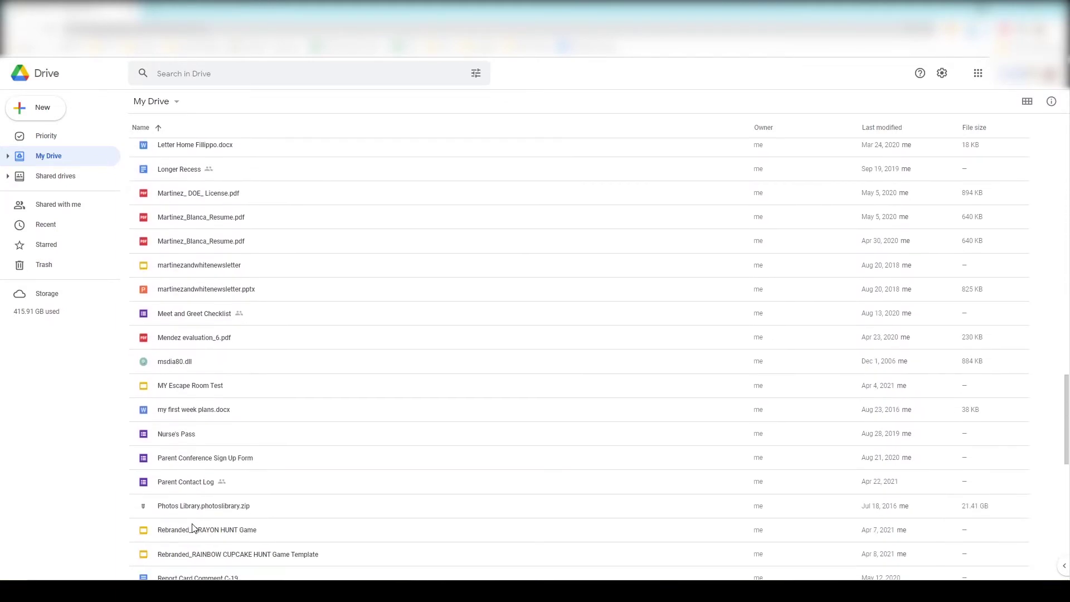
pyautogui.scroll(-8, 194, 527)
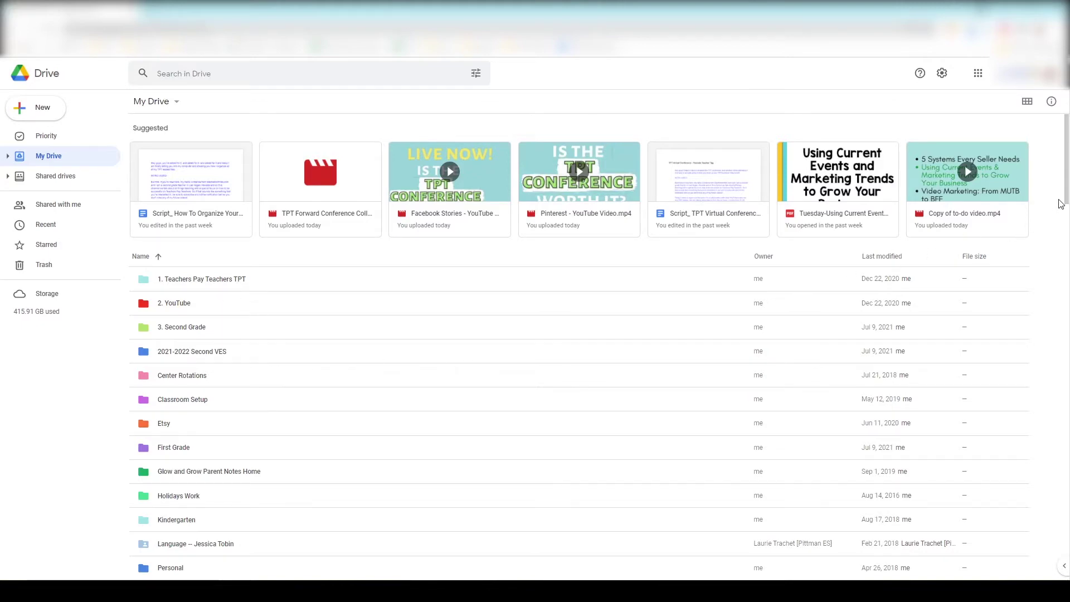
pyautogui.scroll(-8, 1060, 204)
pyautogui.scroll(6, 1056, 218)
pyautogui.scroll(-1, 1053, 230)
pyautogui.scroll(-5, 1053, 251)
pyautogui.scroll(7, 1053, 240)
# Set the color of the Center Rotations folder to pink.
pyautogui.click(196, 380)
pyautogui.rightClick(214, 382)
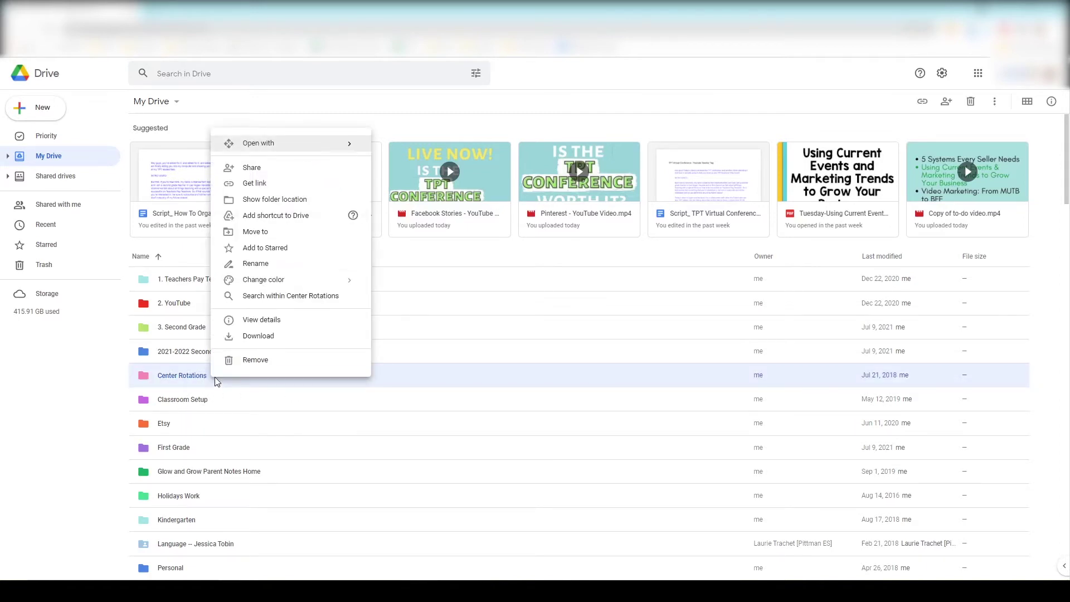
pyautogui.moveTo(286, 284)
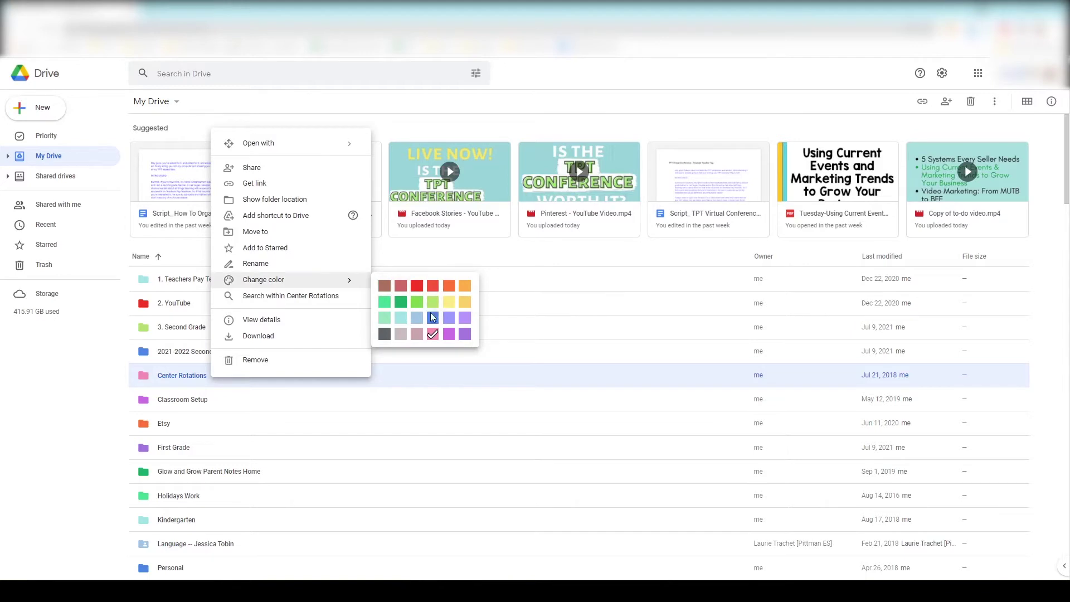
pyautogui.click(433, 333)
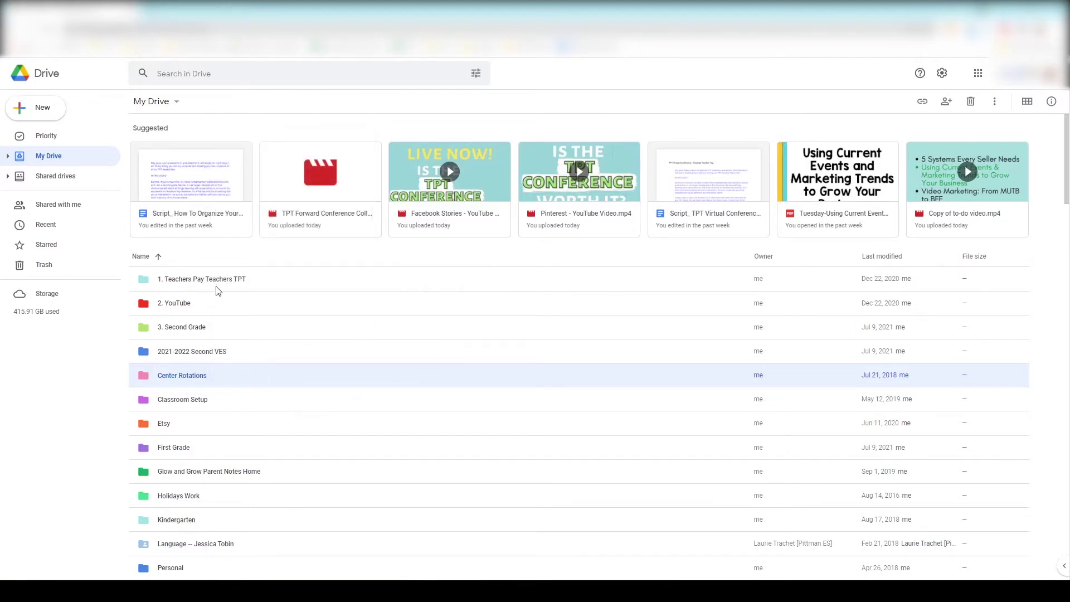
# Browse the 1. Teachers Pay Teachers TPT folder, including the contents of its Math Track_ Addition Math Facts subfolder.
pyautogui.doubleClick(251, 285)
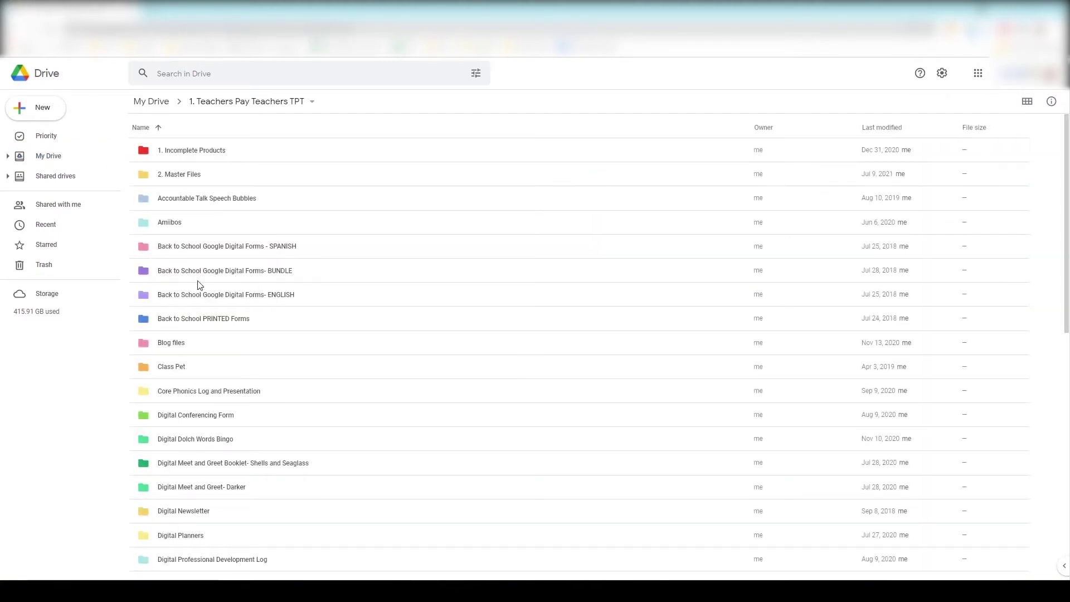
pyautogui.scroll(-5, 192, 373)
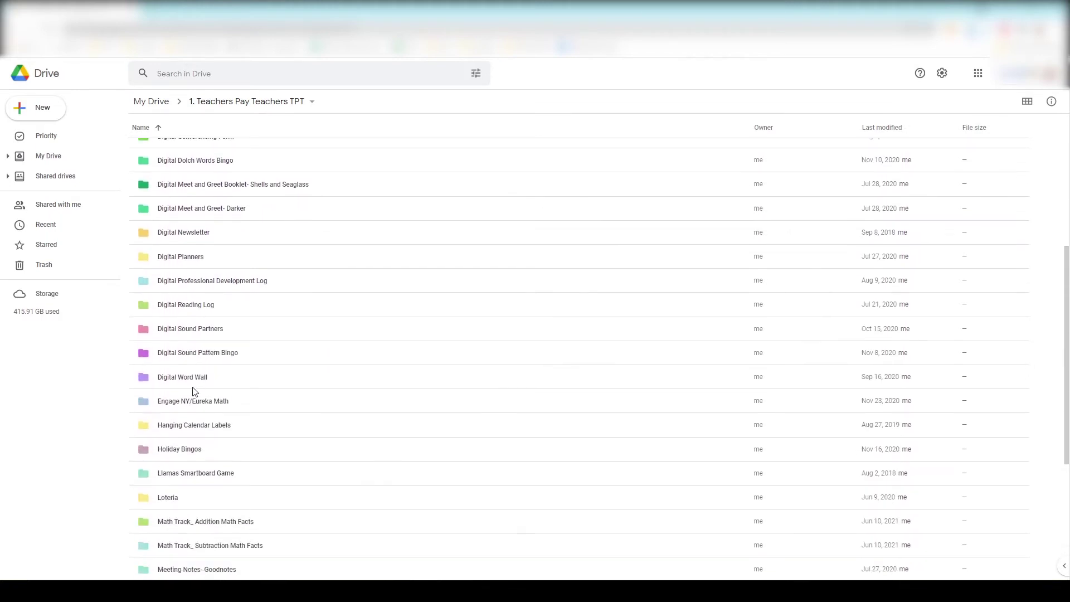
pyautogui.scroll(-3, 196, 392)
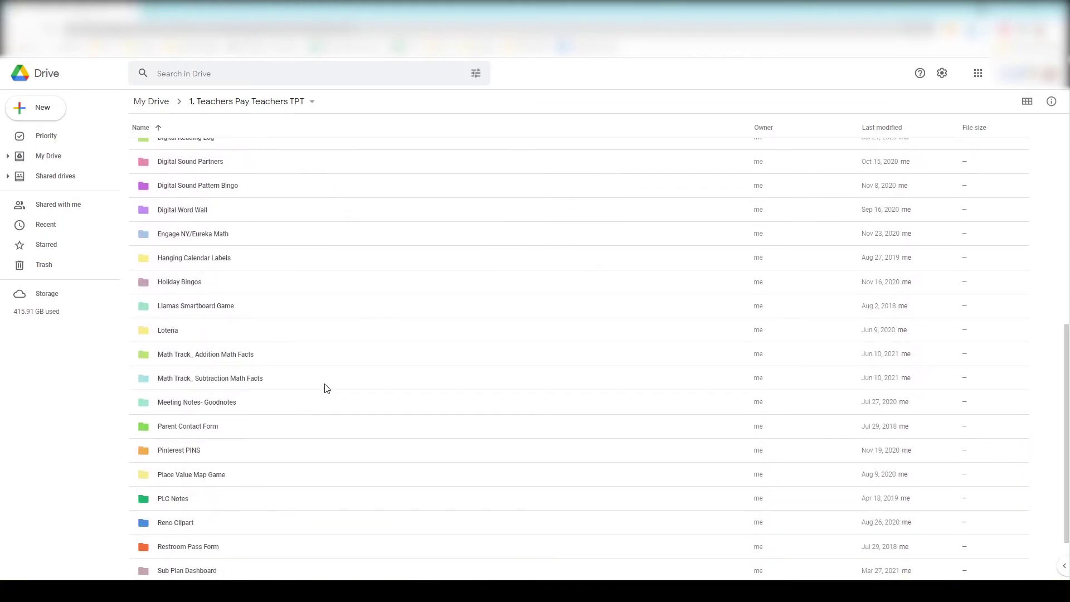
pyautogui.doubleClick(294, 360)
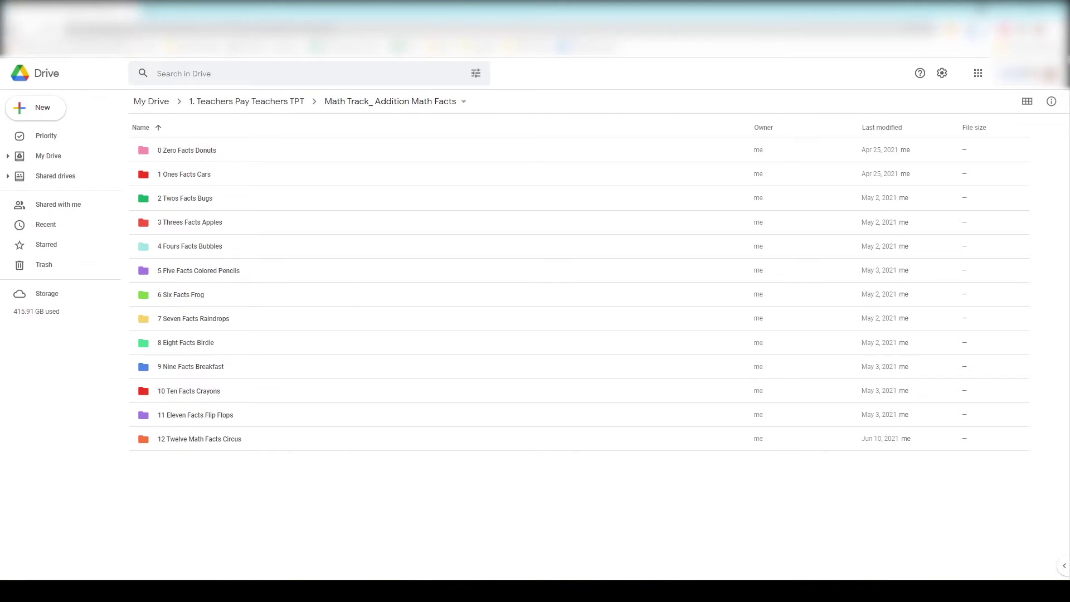
pyautogui.hotkey('alt', 'Left')
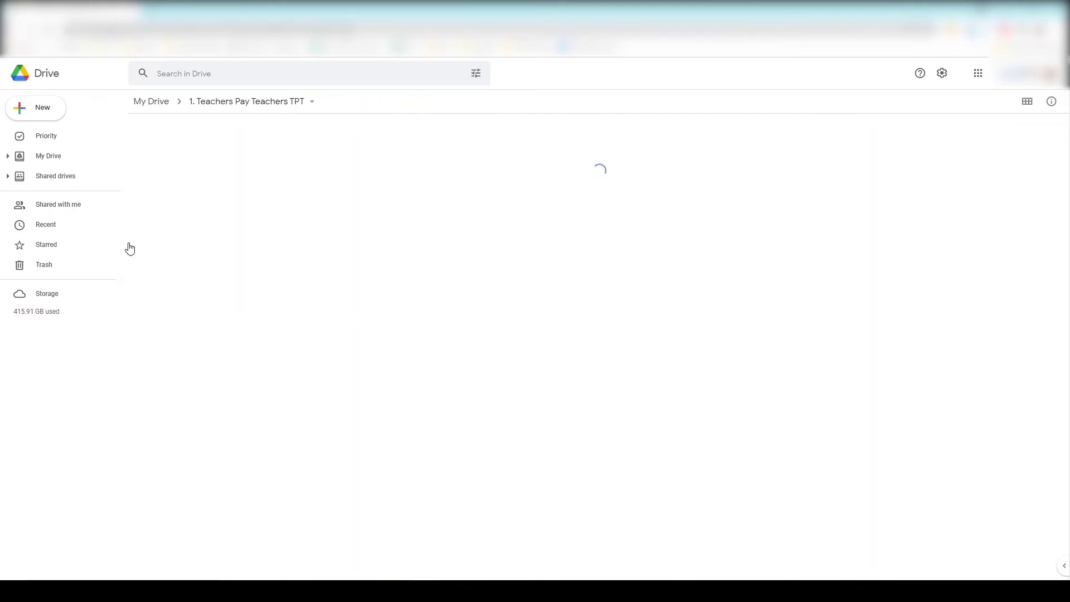
pyautogui.scroll(-7, 219, 421)
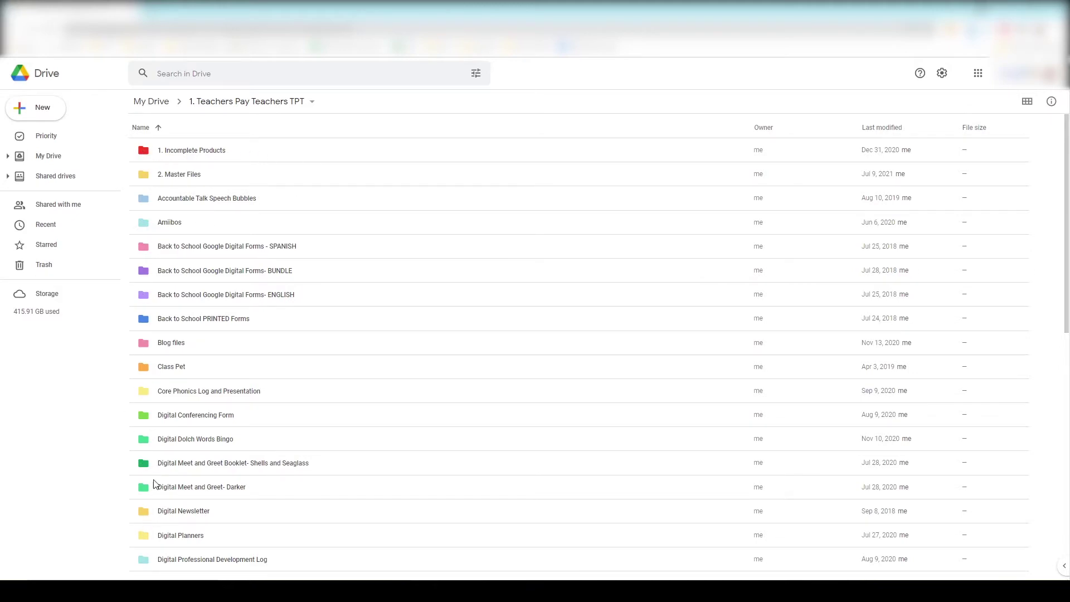
# Open the 1. Incomplete Products folder and change the Chanukah Bingo folder's color to yellow.
pyautogui.doubleClick(229, 155)
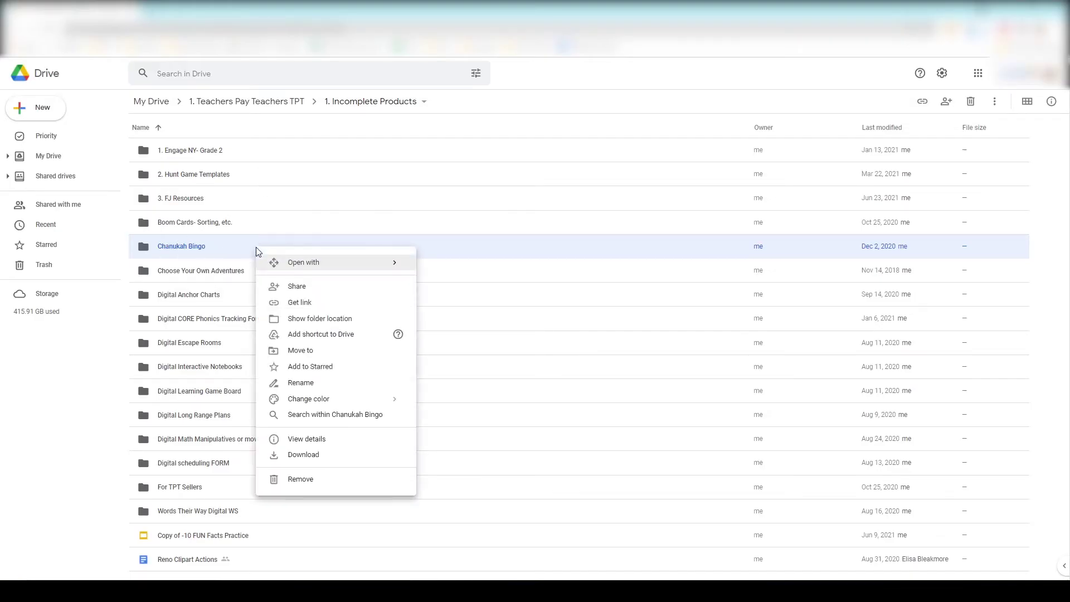
pyautogui.moveTo(312, 399)
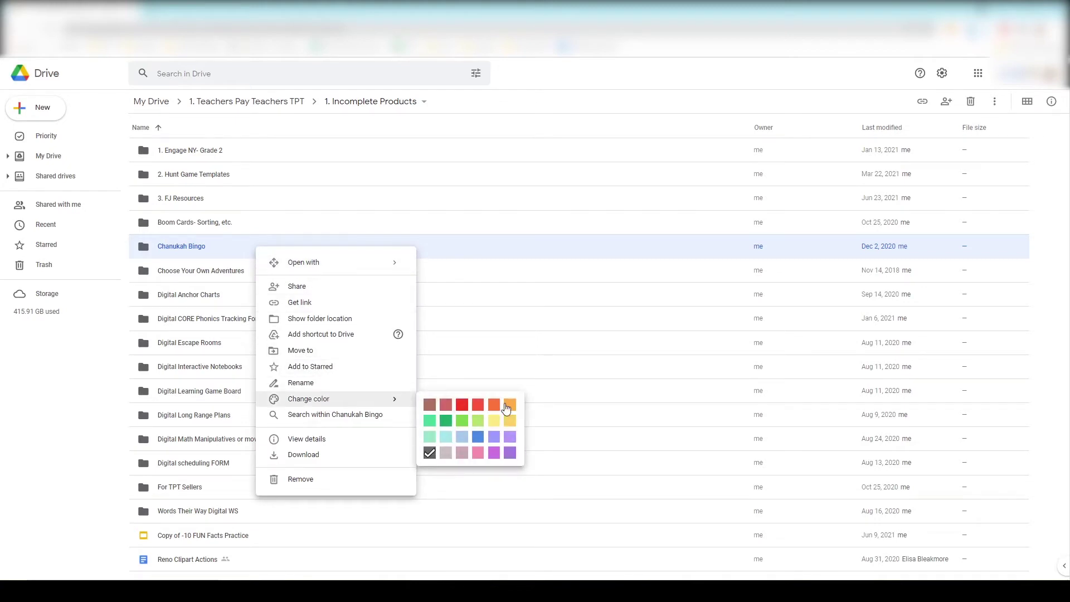
pyautogui.click(513, 425)
# Move the Chanukah Bingo folder up into 1. Teachers Pay Teachers TPT and go to that folder.
pyautogui.rightClick(227, 253)
pyautogui.click(308, 359)
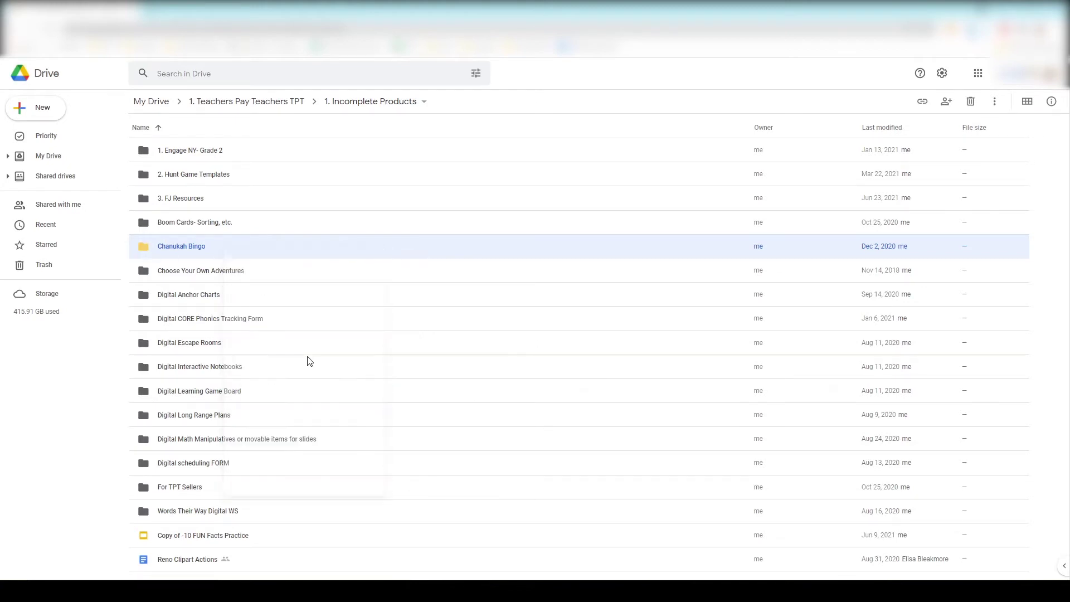
pyautogui.click(142, 277)
pyautogui.click(270, 403)
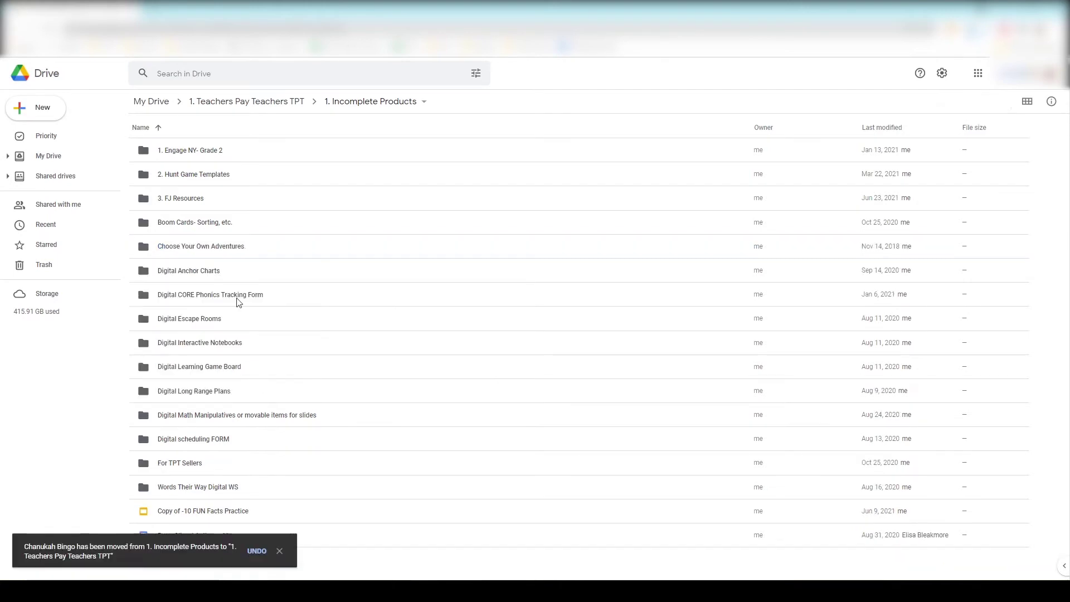
pyautogui.click(256, 101)
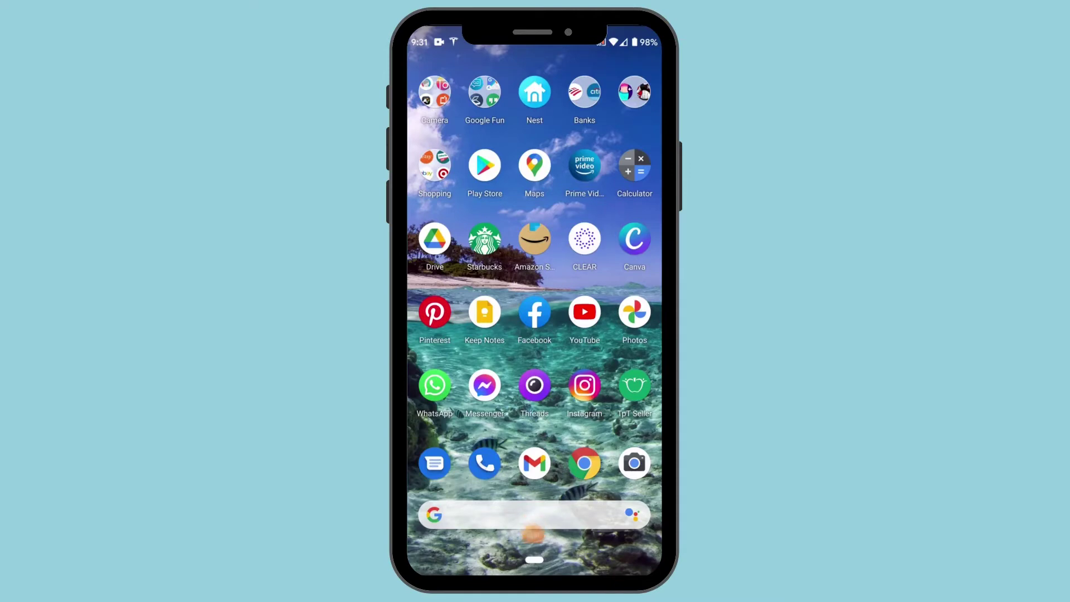
# In the Drive app on the phone, create a folder named "New idea" inside 1. Teachers Pay Teachers TPT > 1. Incomplete Products.
pyautogui.click(435, 239)
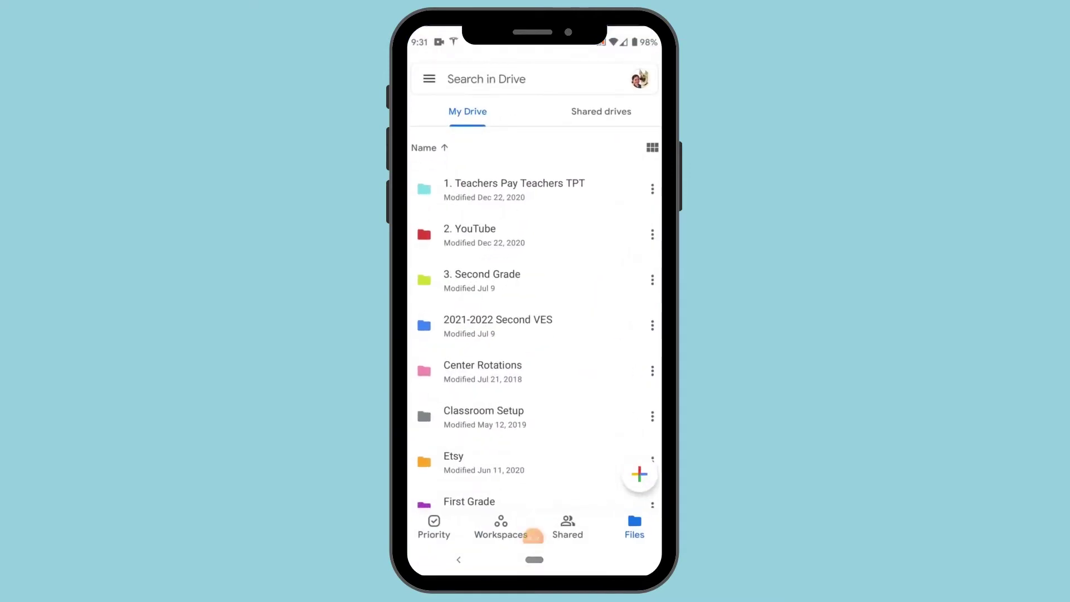
pyautogui.click(514, 188)
pyautogui.click(497, 151)
pyautogui.click(640, 474)
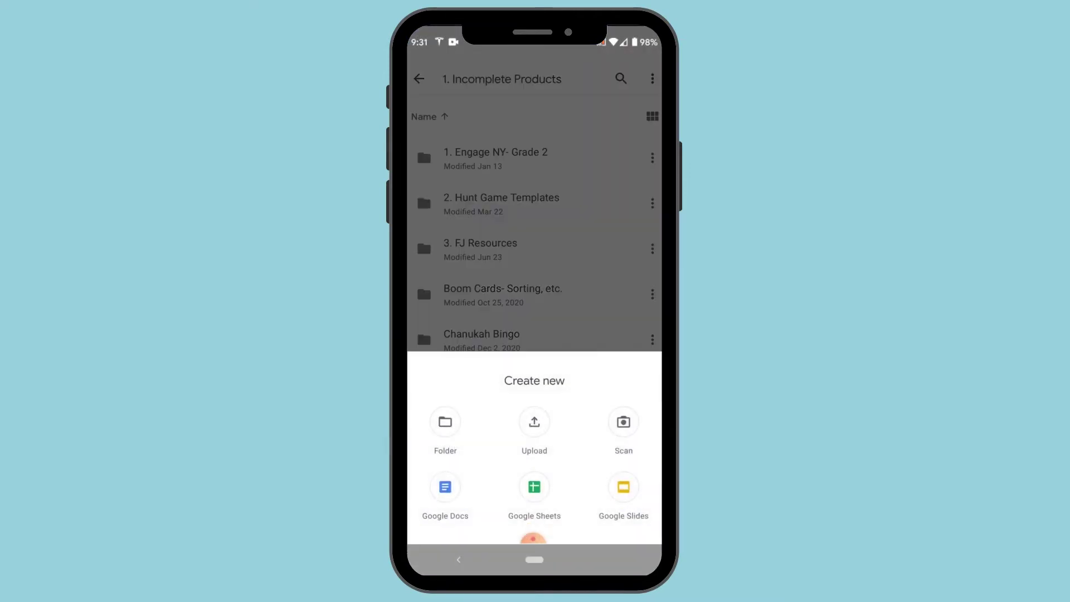
pyautogui.click(445, 421)
pyautogui.write('New')
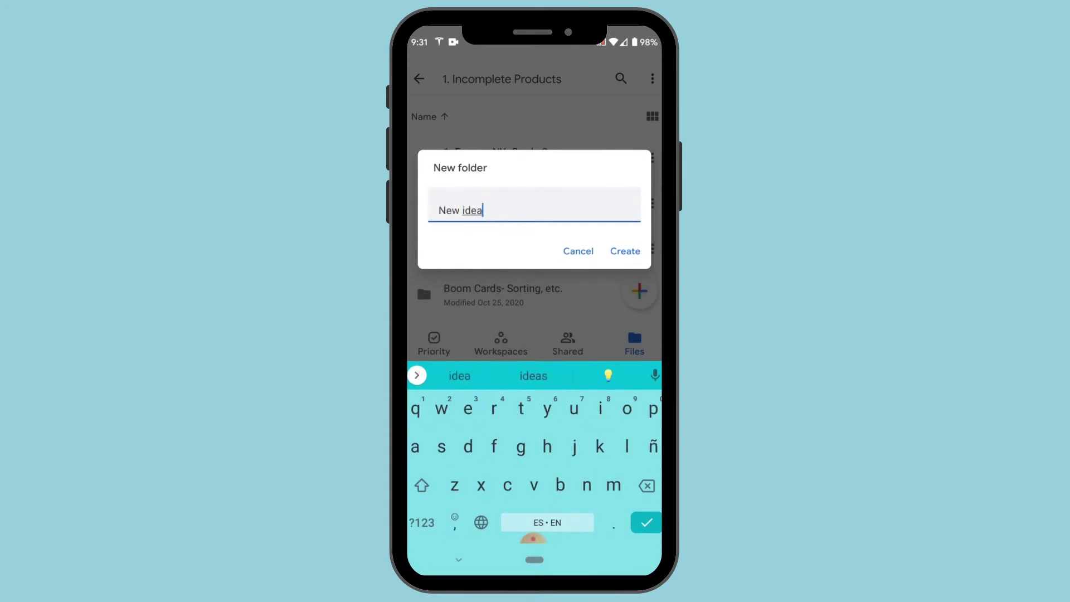
pyautogui.write(' idea')
pyautogui.click(624, 251)
# Create a Google Docs document in the New idea folder containing the text "More details".
pyautogui.scroll(-10, 534, 301)
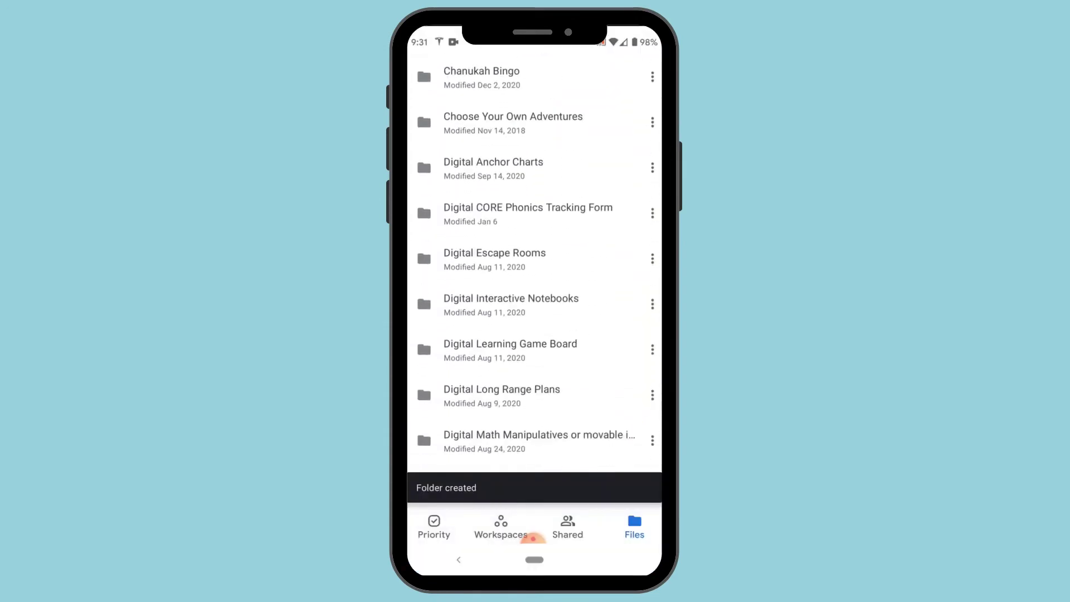
pyautogui.click(468, 351)
pyautogui.click(640, 473)
pyautogui.click(442, 486)
pyautogui.write('More details')
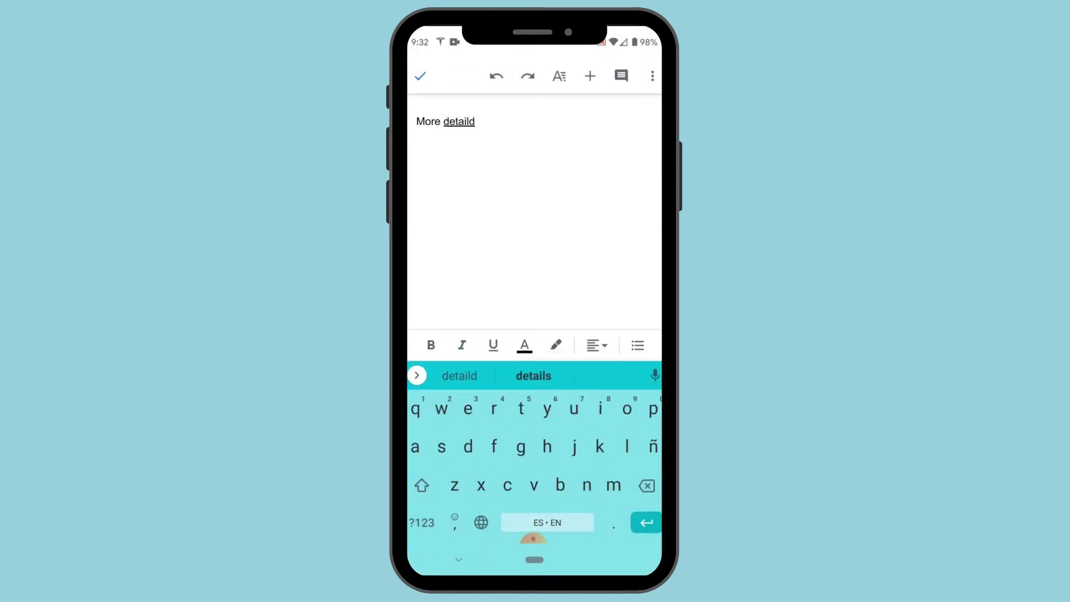
pyautogui.click(420, 76)
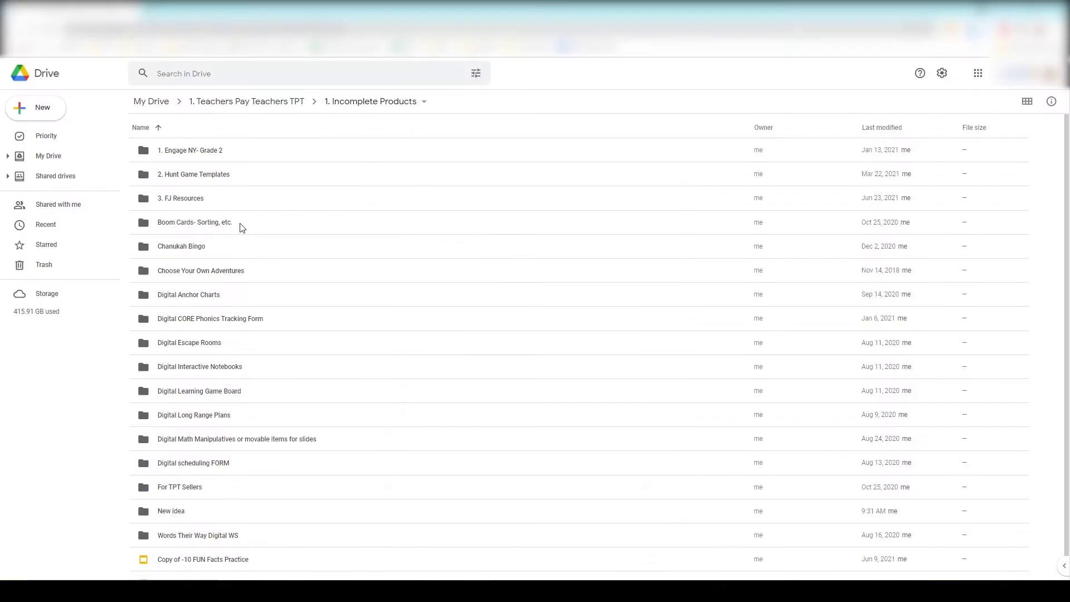
# In desktop Drive, look inside the Boom Cards- Sorting, etc. and For TPT Sellers folders, returning to 1. Incomplete Products.
pyautogui.doubleClick(191, 230)
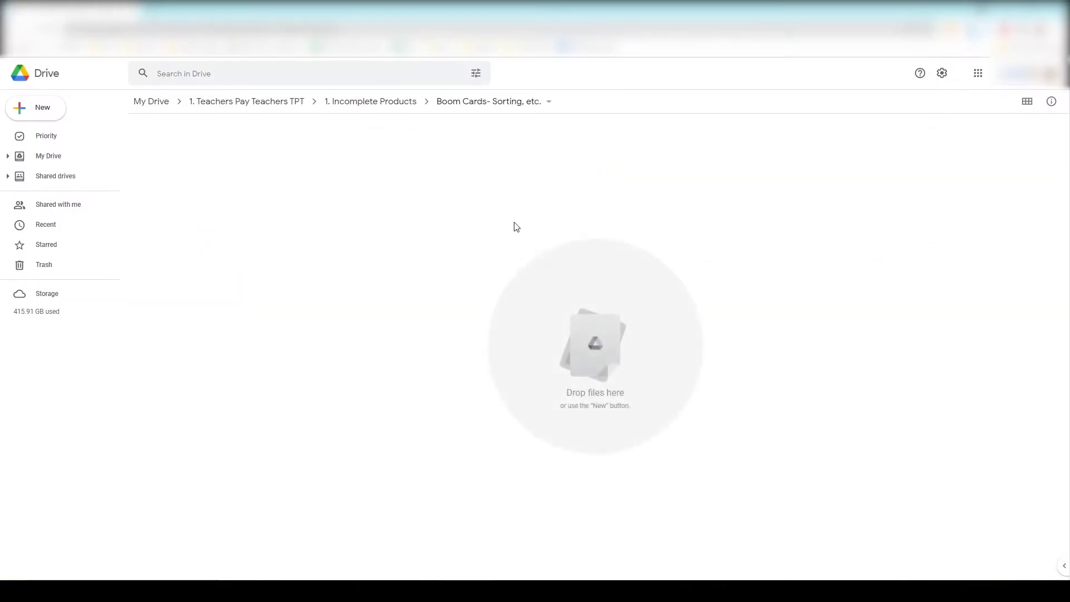
pyautogui.click(370, 106)
pyautogui.click(180, 493)
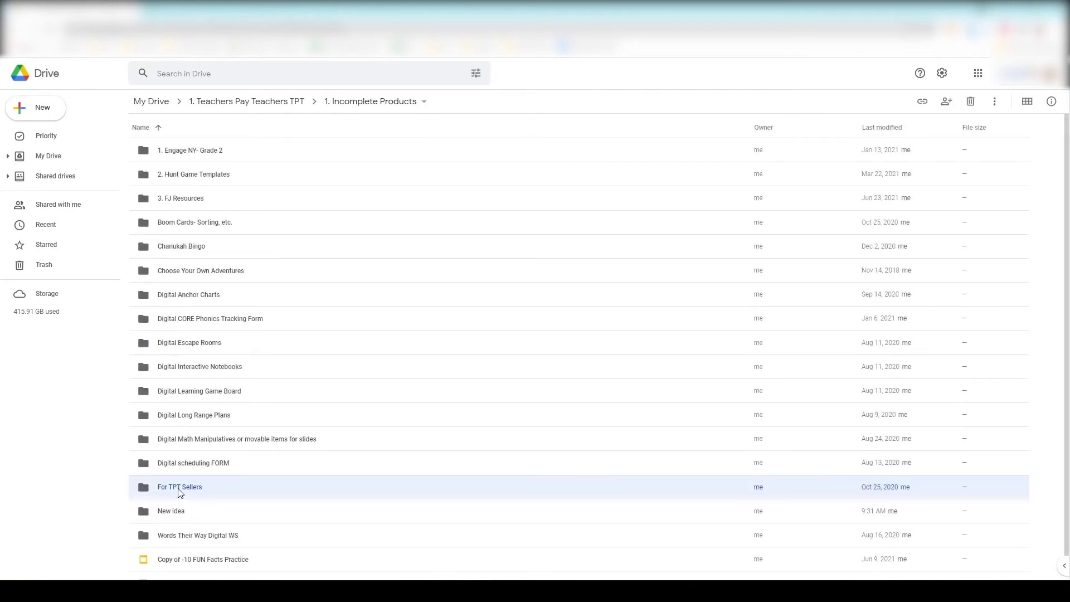
pyautogui.doubleClick(179, 489)
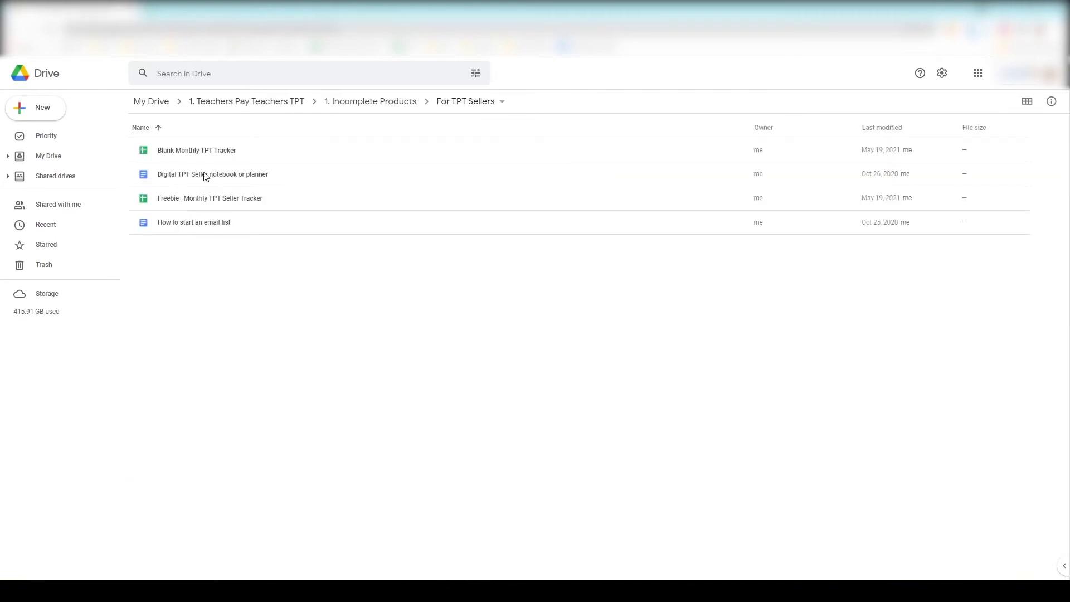
pyautogui.click(368, 106)
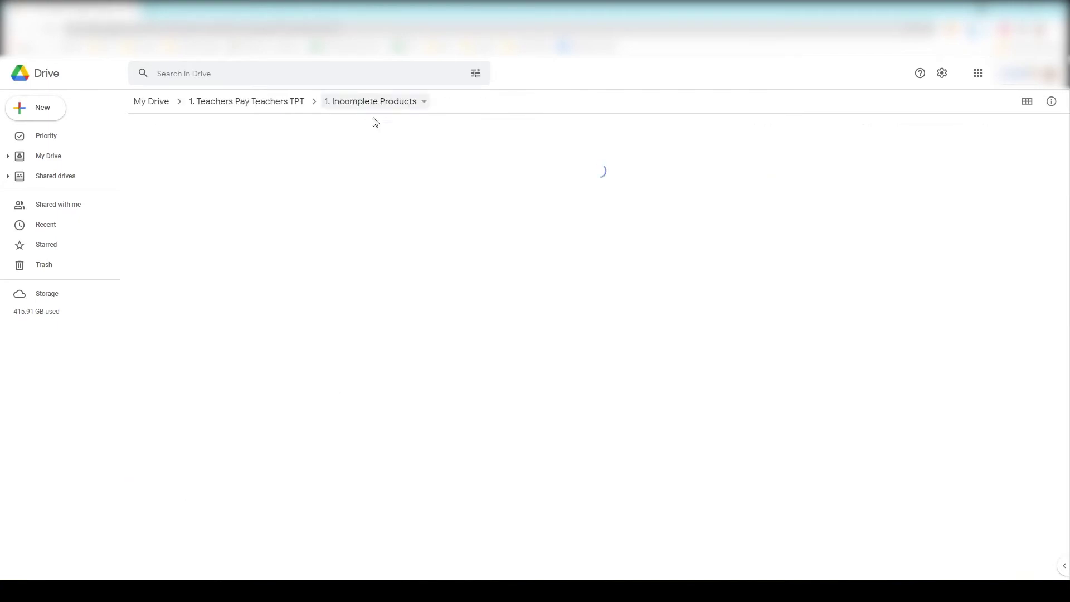
# Point out the numbered folders 1. Engage NY- Grade 2, 2. Hunt Game Templates and 3. FJ Resources by selecting each in turn.
pyautogui.click(177, 153)
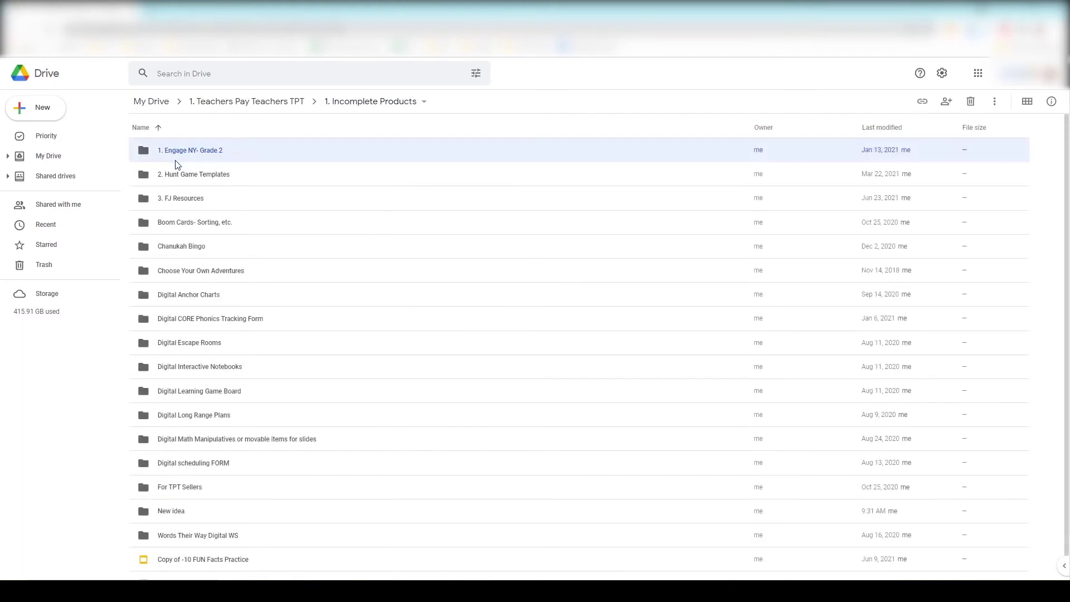
pyautogui.click(167, 177)
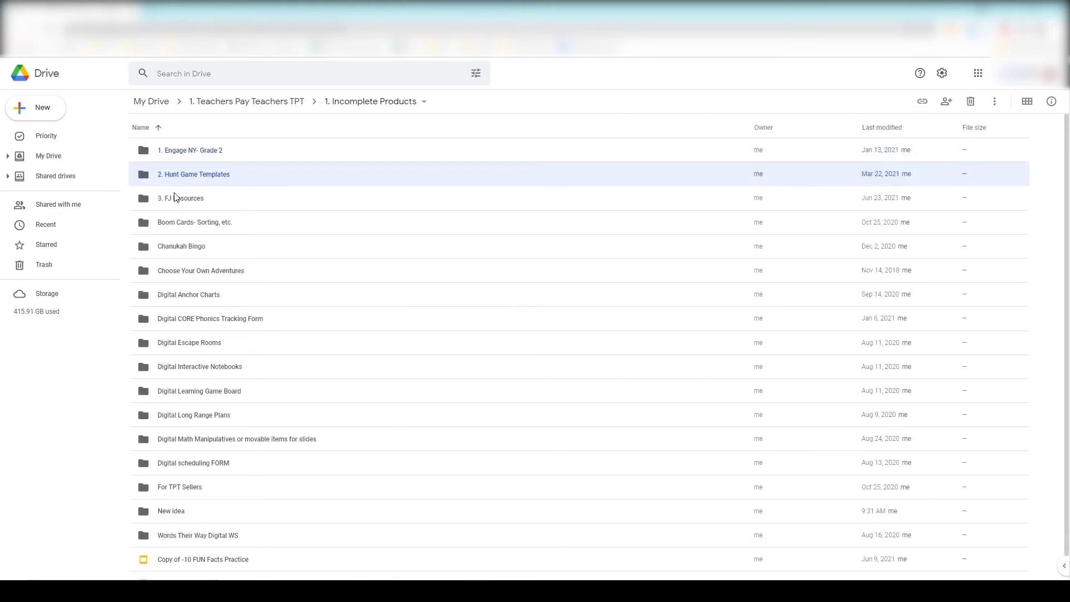
pyautogui.click(163, 201)
pyautogui.click(254, 271)
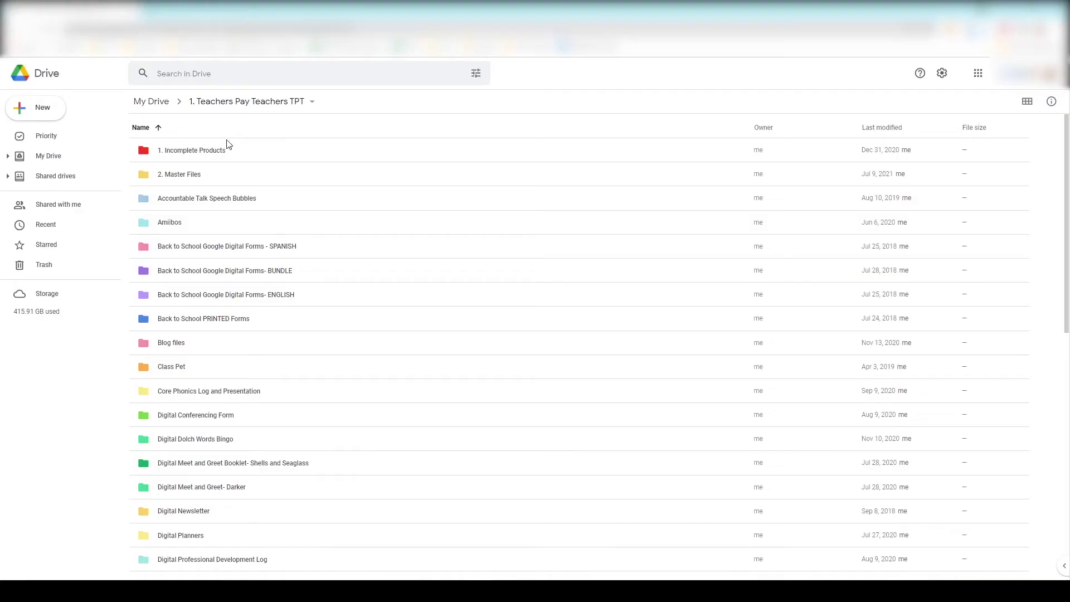
# Open the 2. Master Files folder and point out its Licenses and TTF Logo subfolders by selecting each.
pyautogui.doubleClick(180, 180)
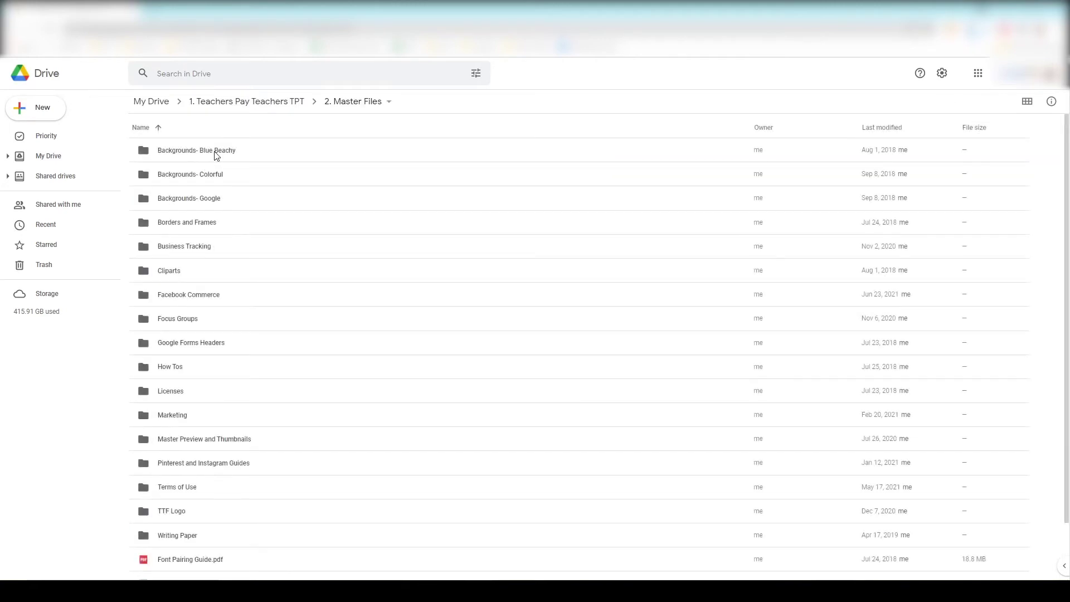
pyautogui.click(192, 399)
pyautogui.click(179, 518)
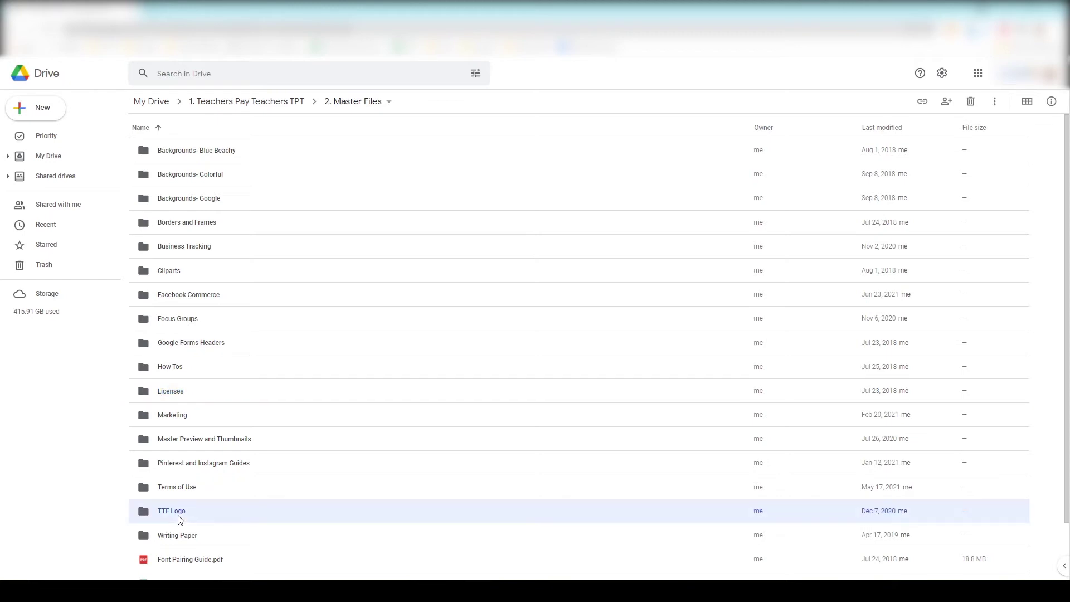
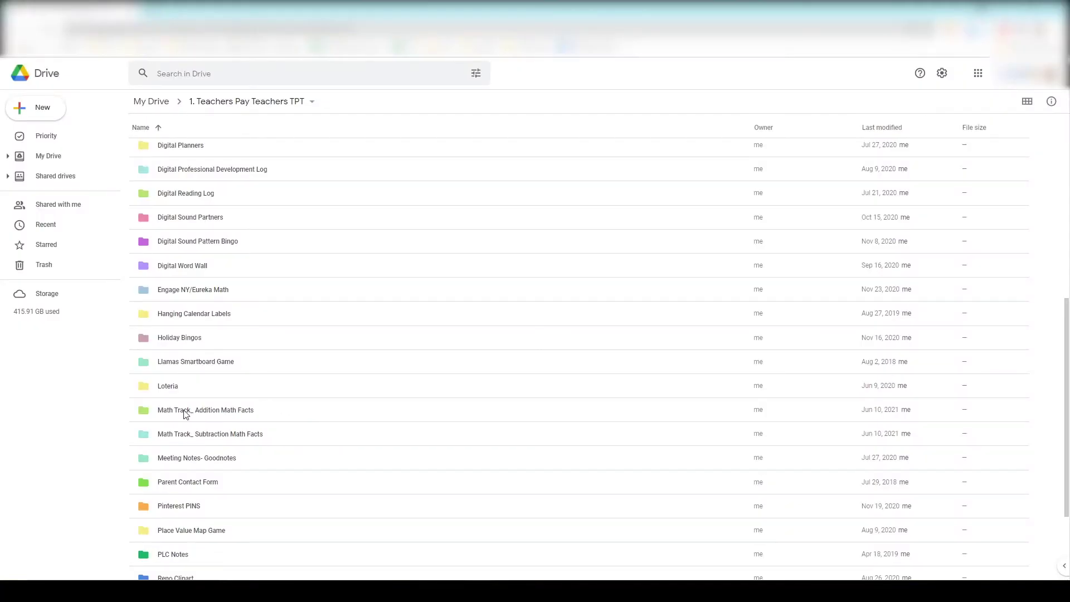
# Open the Math Track_ Addition Math Facts product folder and look inside its 1 Ones Facts Cars and 2 Twos Facts Bugs subfolders.
pyautogui.doubleClick(212, 409)
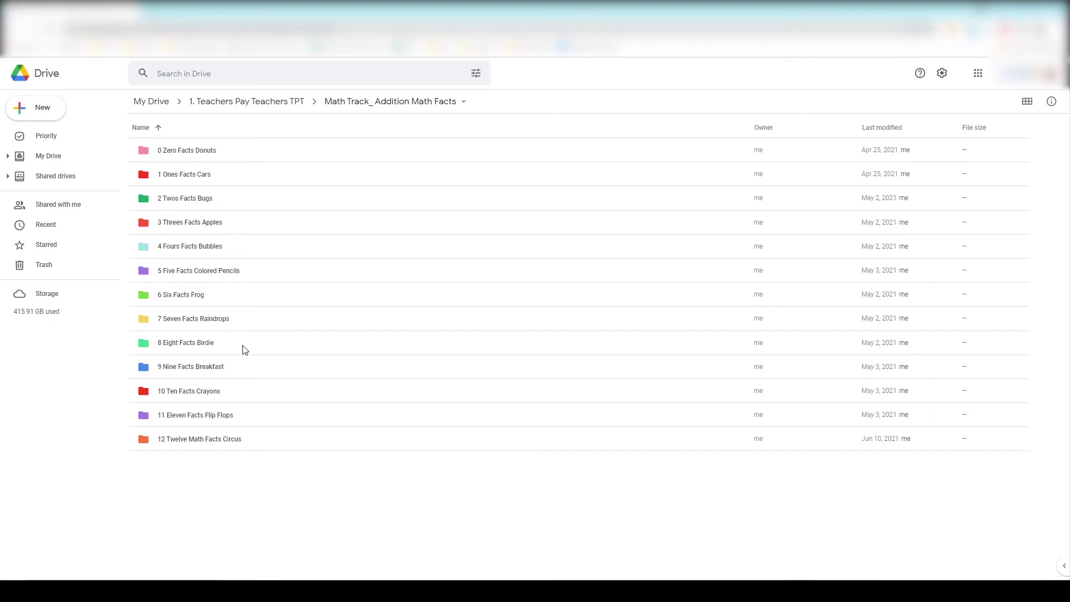
pyautogui.doubleClick(213, 157)
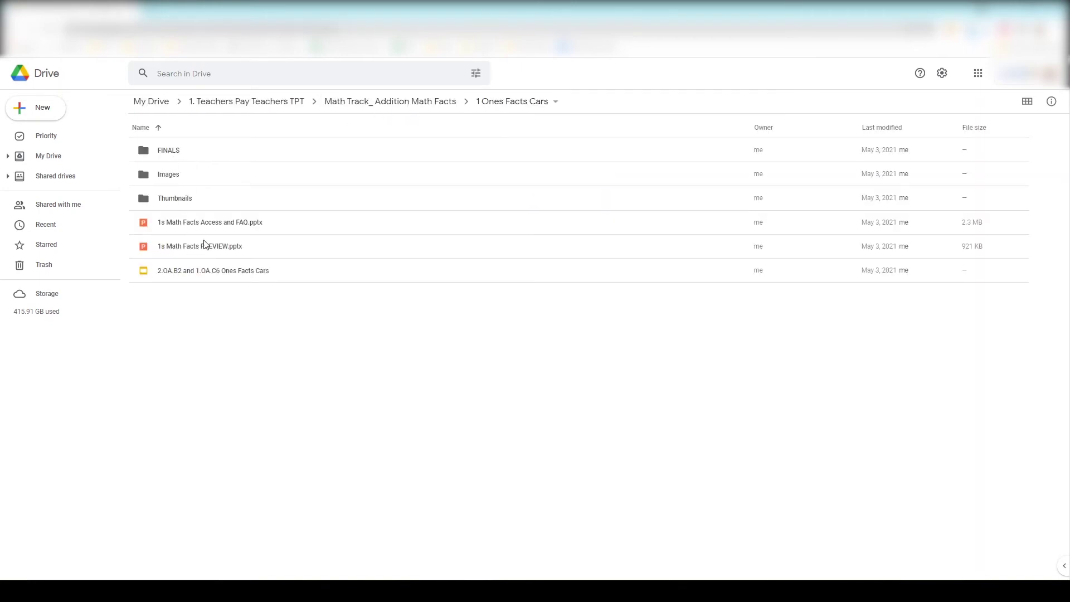
pyautogui.click(389, 106)
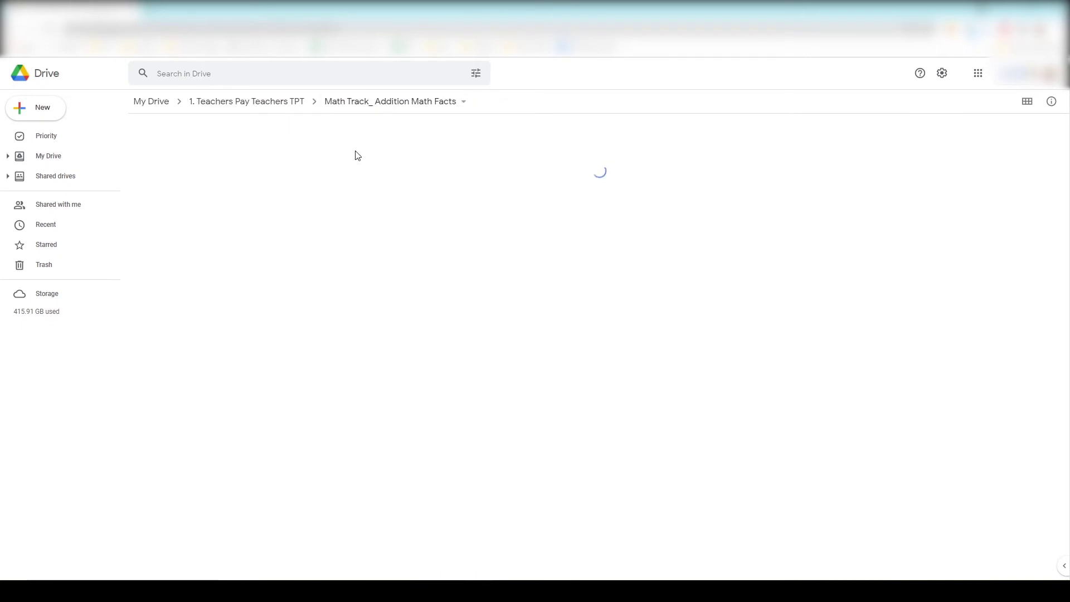
pyautogui.doubleClick(192, 199)
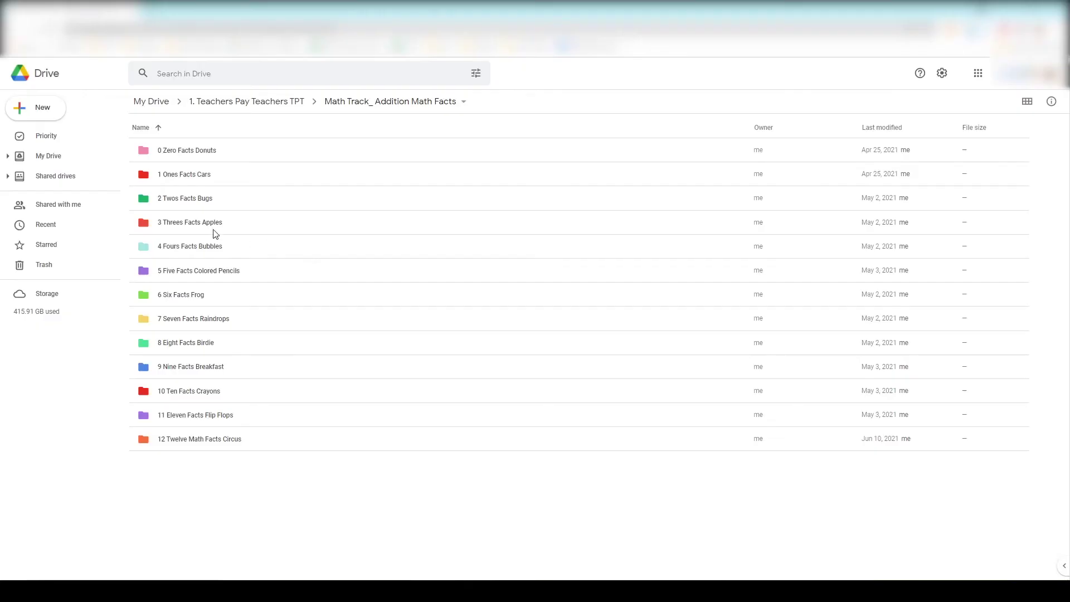
# Open the 4 Fours Facts Bubbles folder and select the 2.OA.B2 and 1.OA.C6 Fours Facts Bubbles presentation.
pyautogui.click(216, 254)
pyautogui.doubleClick(215, 254)
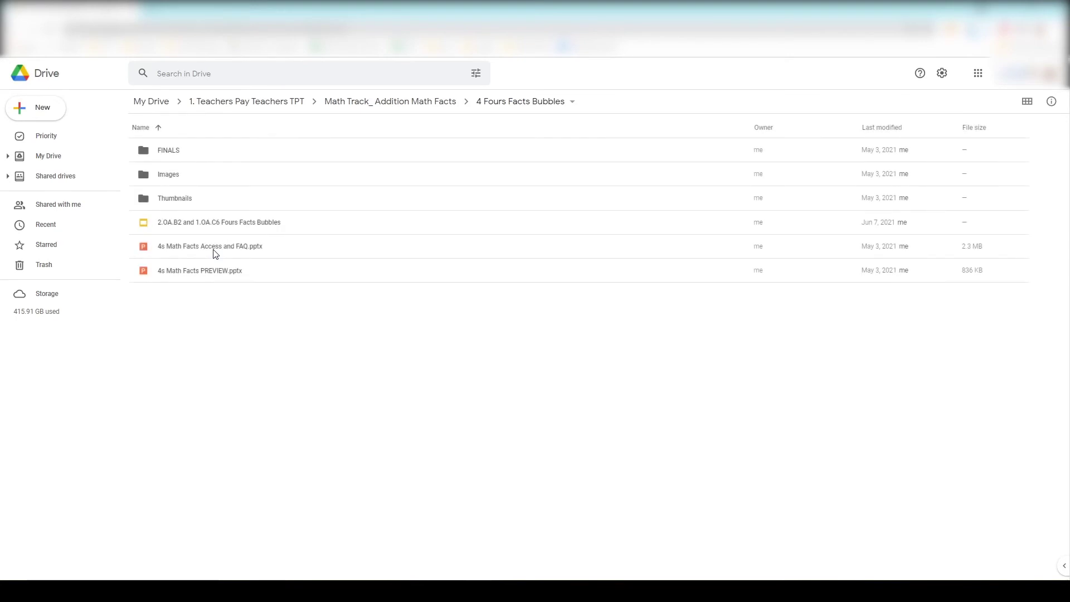
pyautogui.click(262, 223)
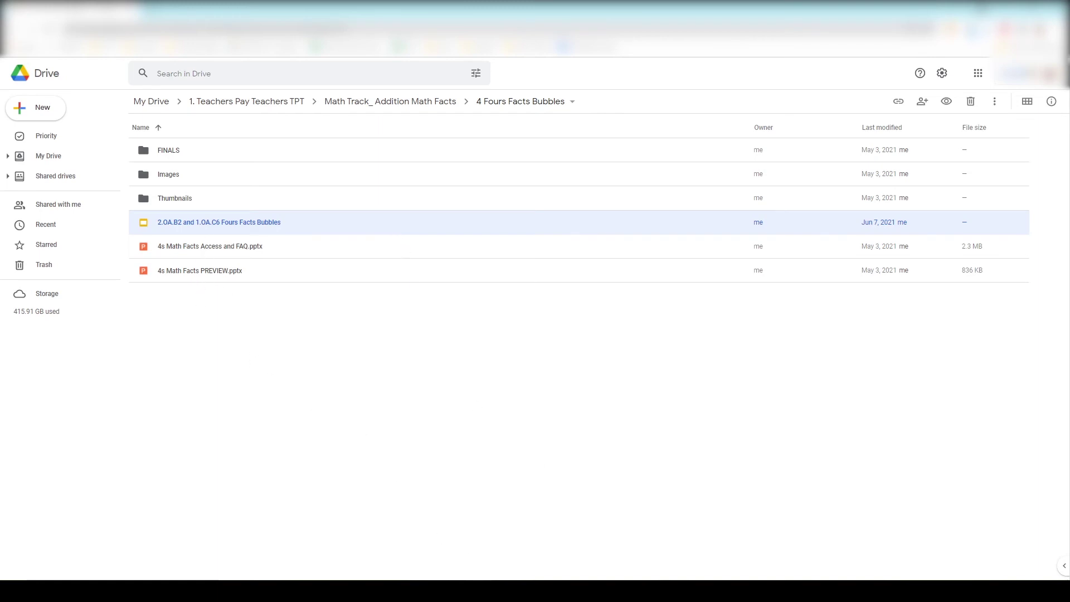
# Switch to 4s Math Facts Access and FAQ in PowerPoint and view slides 2 to 4, returning to the Option 1: Access the Links slide.
pyautogui.moveTo(505, 590)
pyautogui.click(471, 553)
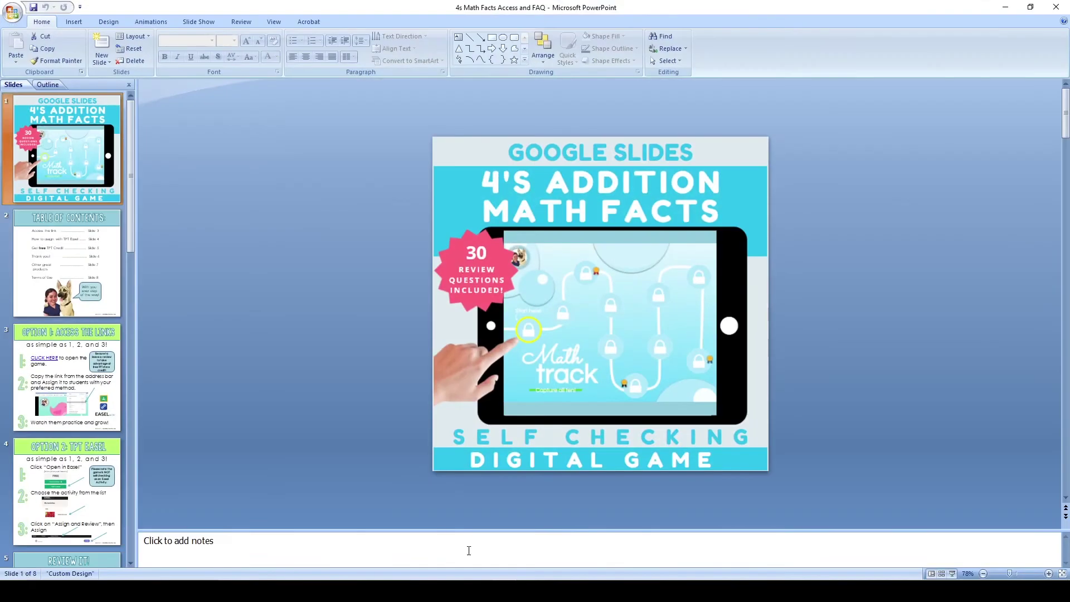
pyautogui.click(98, 261)
pyautogui.click(94, 381)
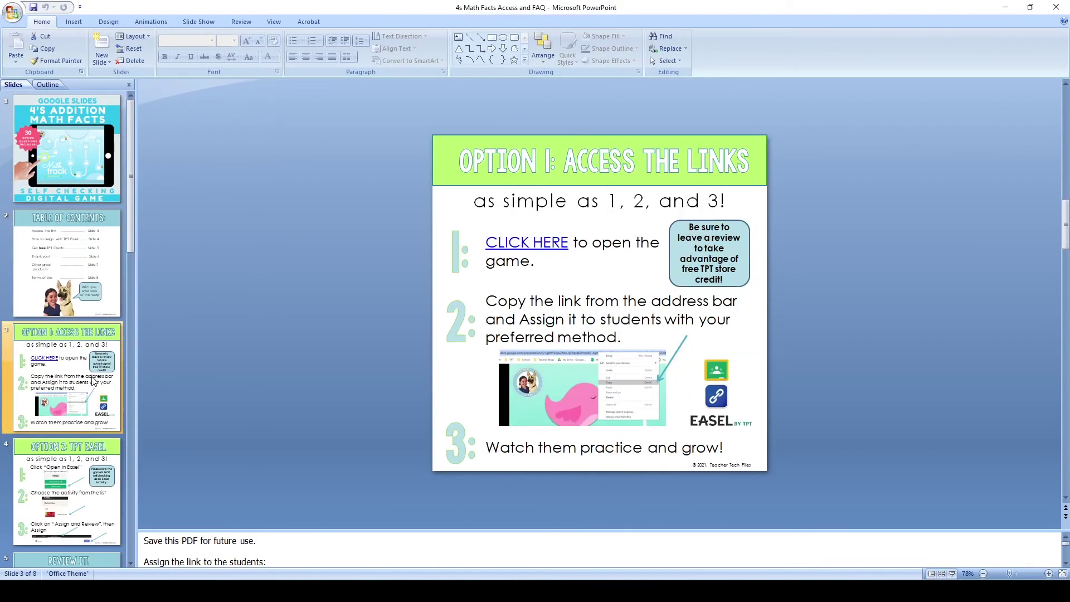
pyautogui.click(92, 510)
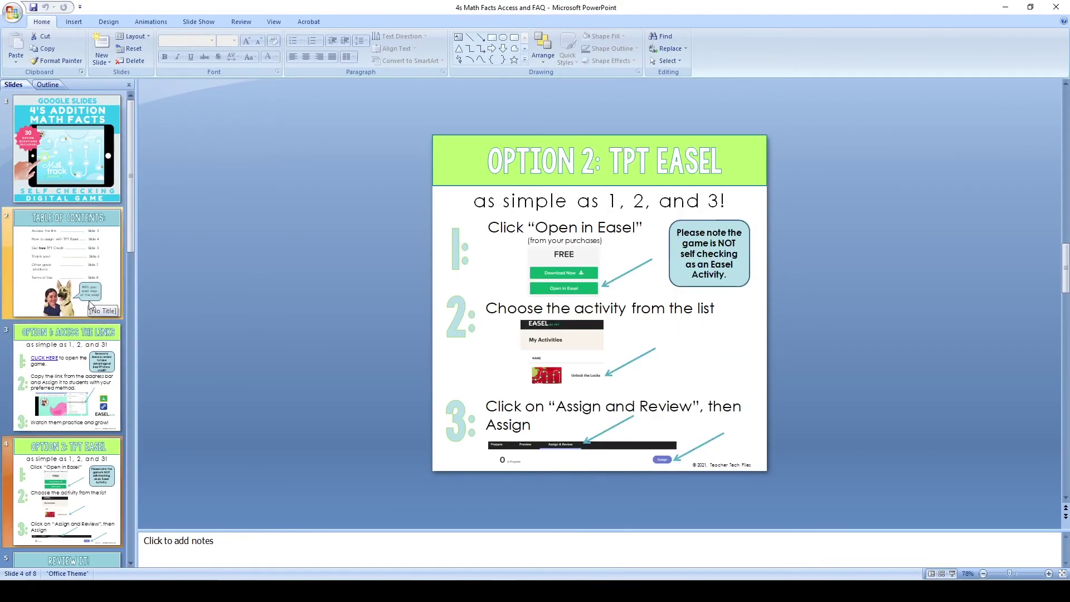
pyautogui.click(86, 369)
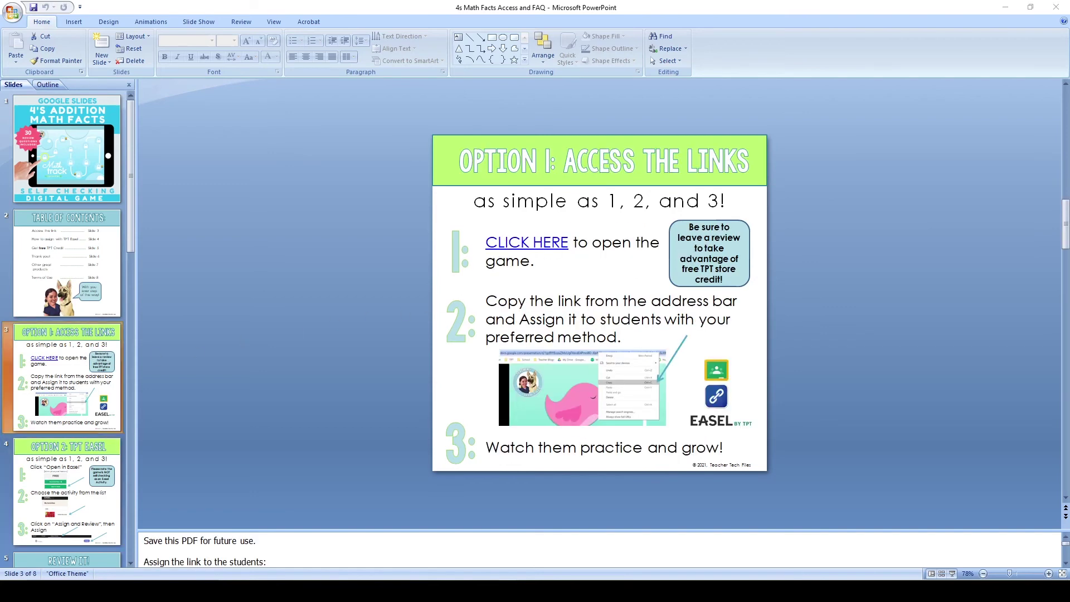
# View the ribbon and cover slides of the 4s Math Facts PREVIEW presentation, returning to 4s Math Facts Access and FAQ.
pyautogui.click(594, 512)
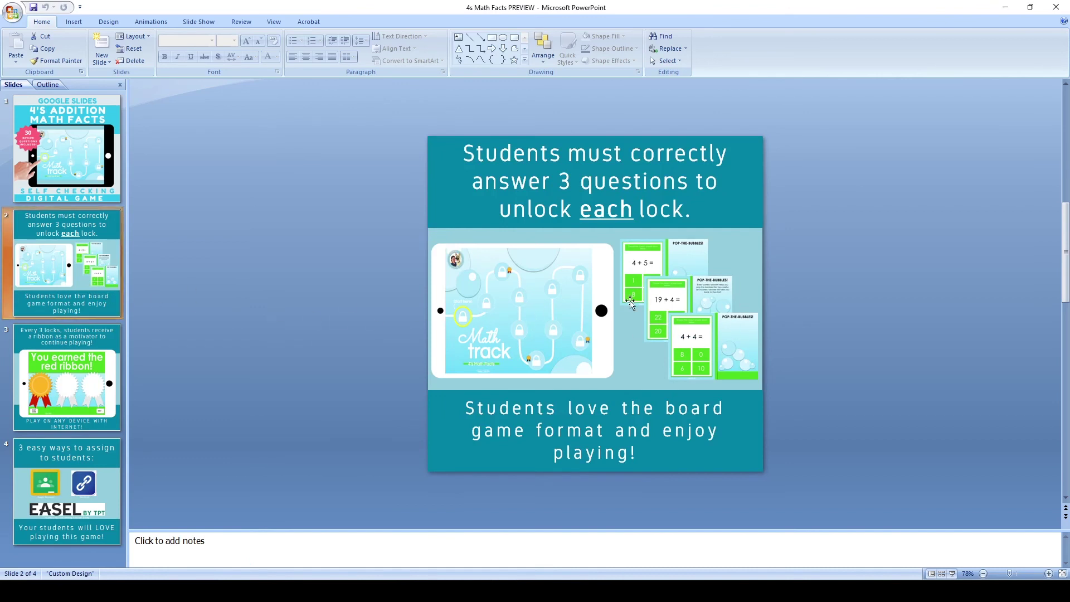
pyautogui.click(59, 363)
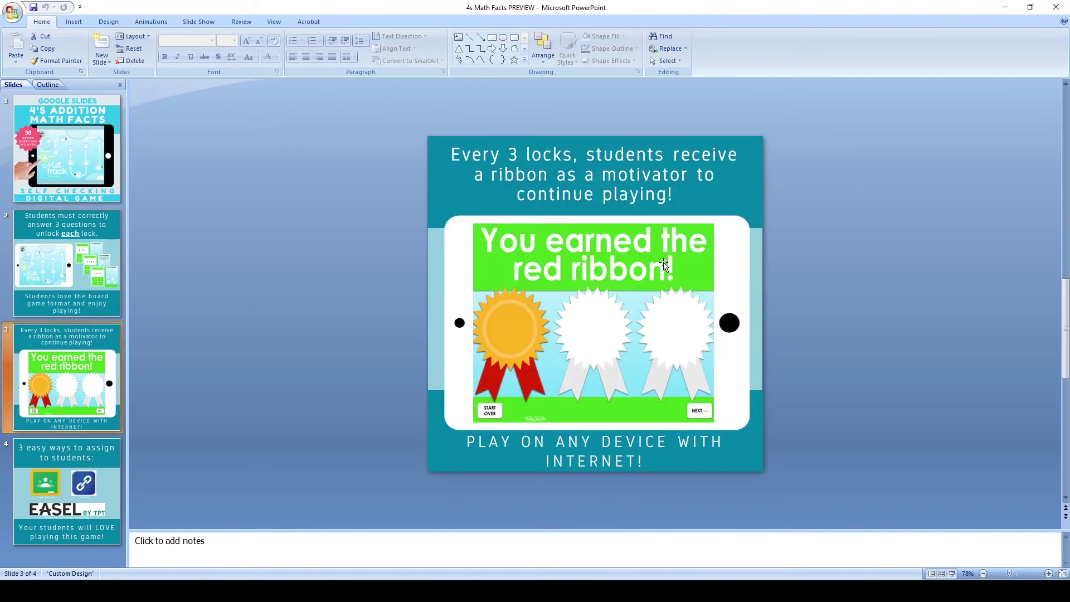
pyautogui.click(78, 168)
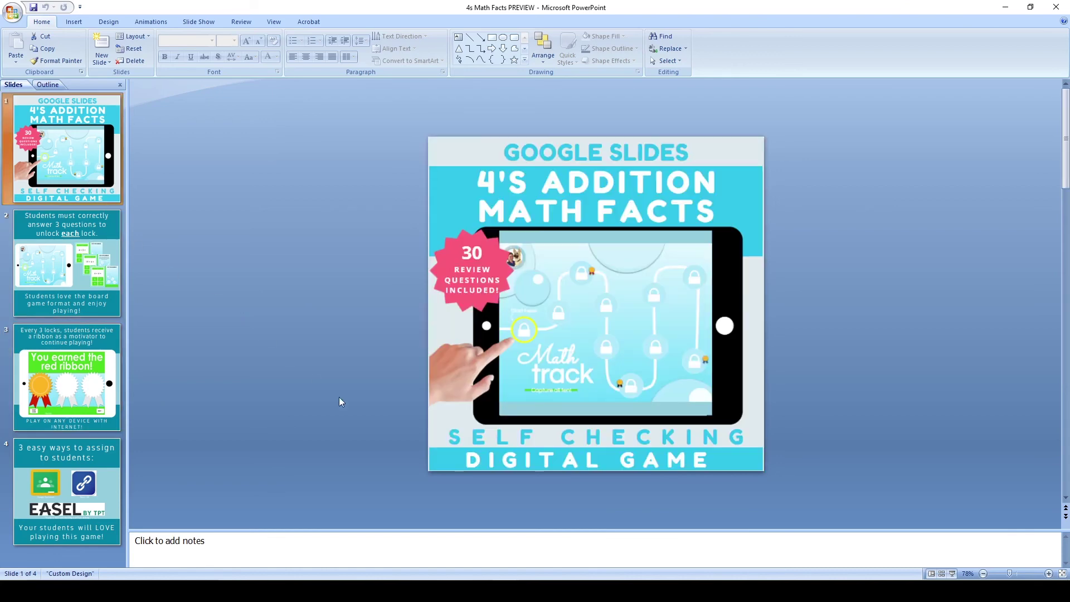
pyautogui.moveTo(505, 591)
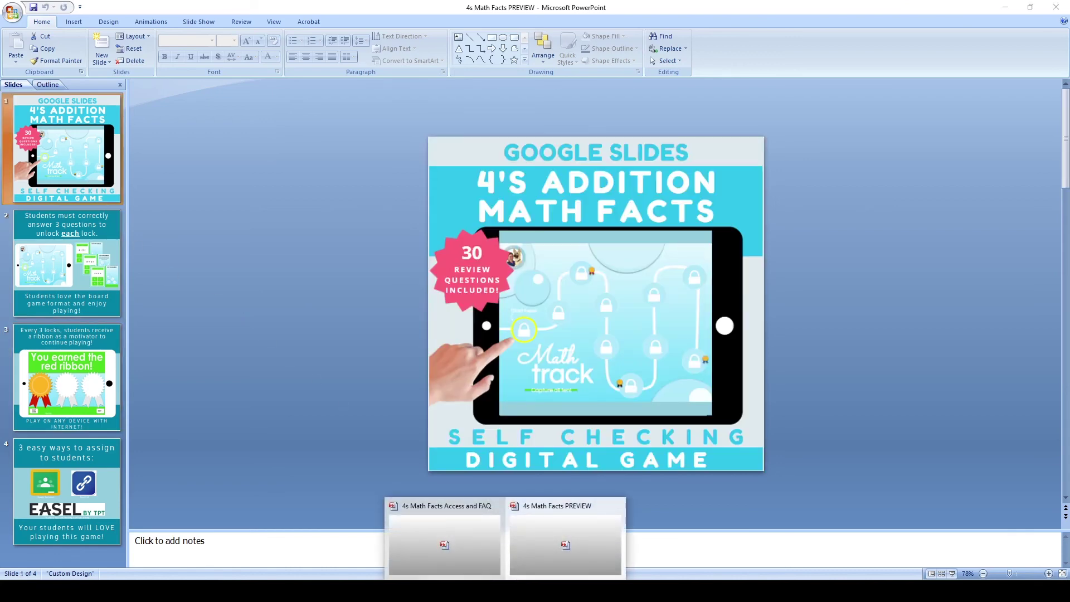
pyautogui.click(453, 562)
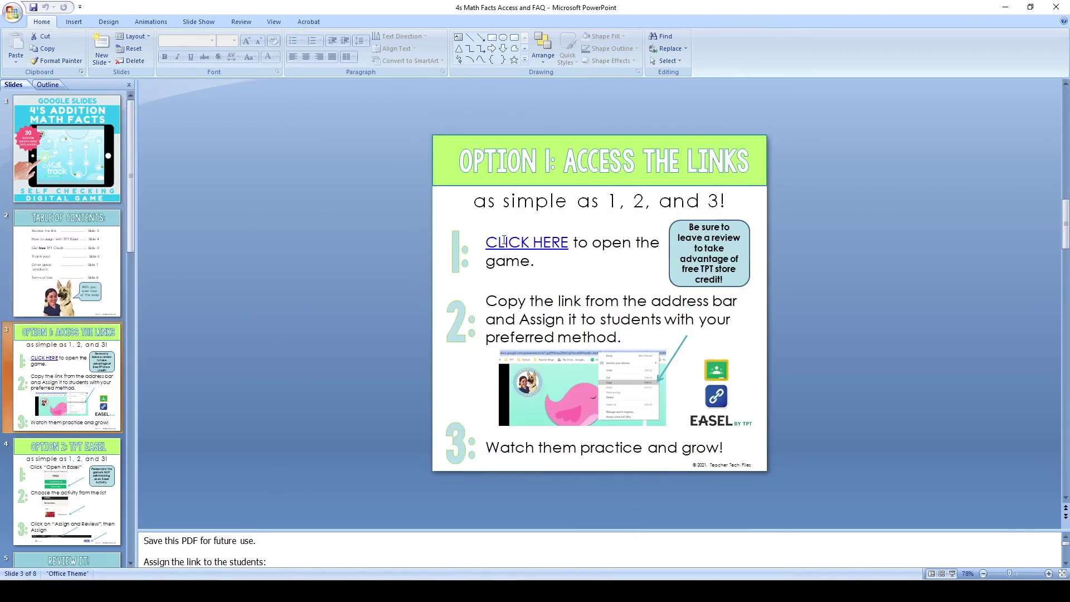